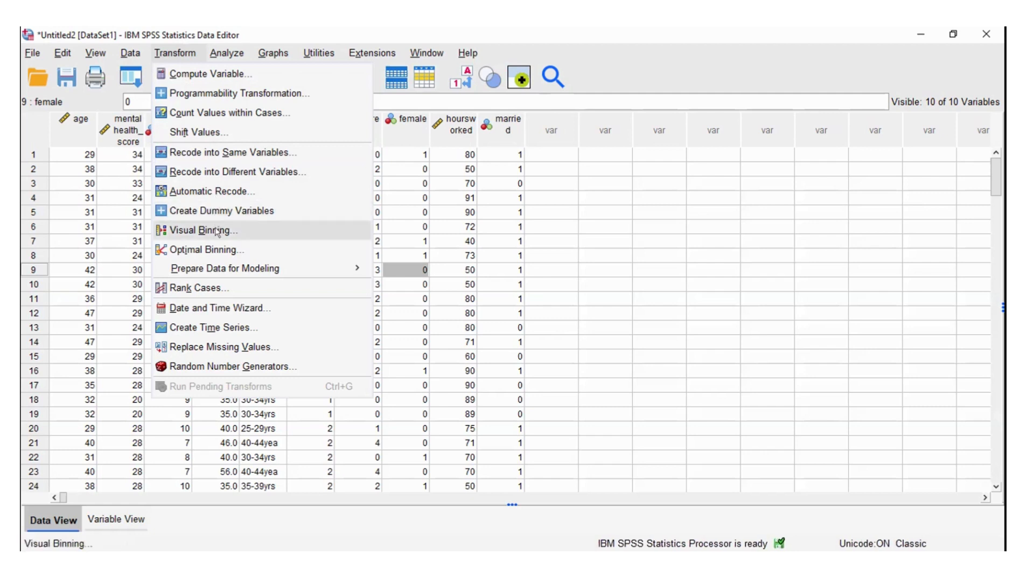
Step: Set up a recode of hoursworked into a different variable with the output name hoursgt70
click(204, 172)
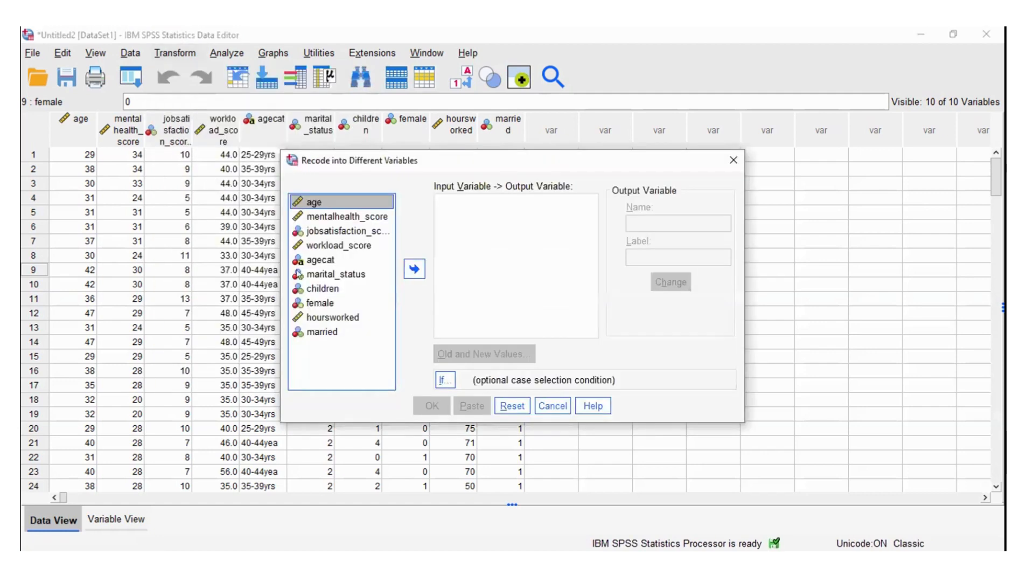
click(303, 313)
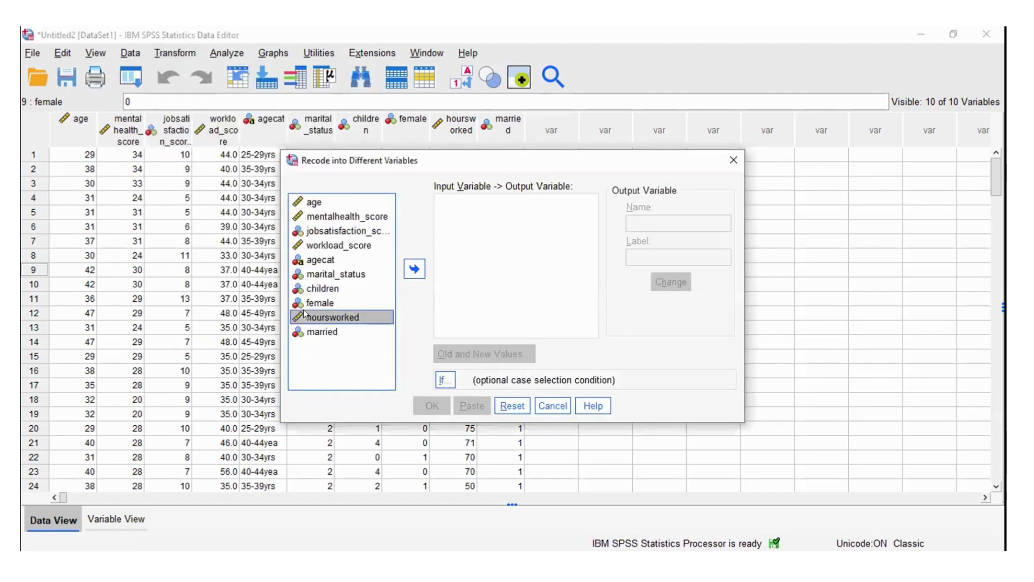
click(413, 268)
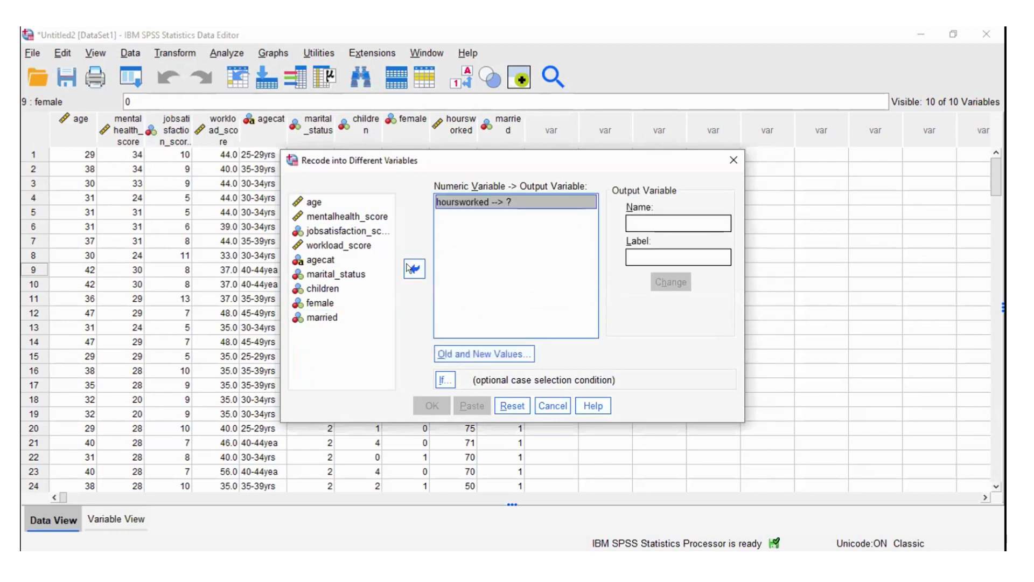
click(647, 220)
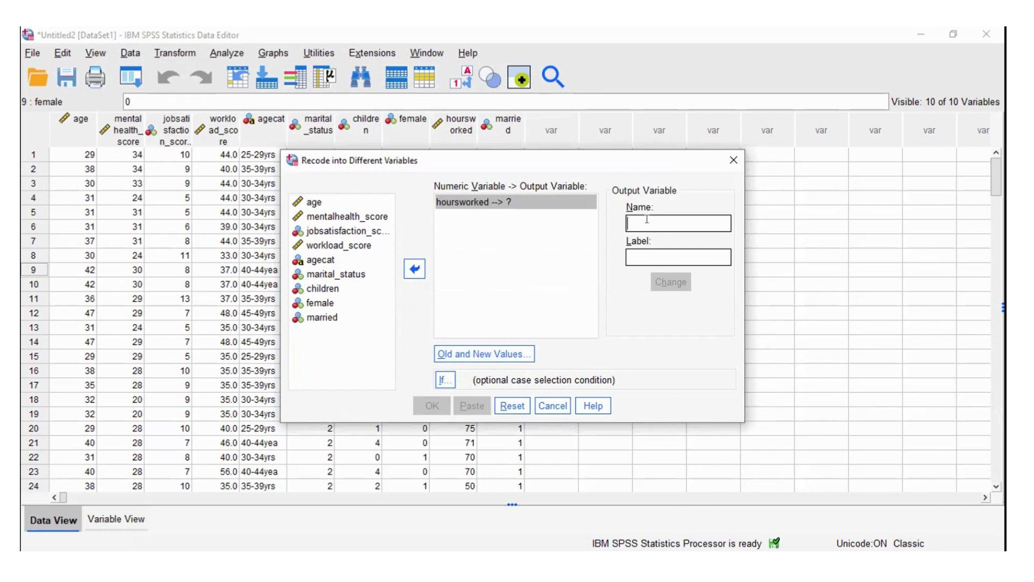
text(hours)
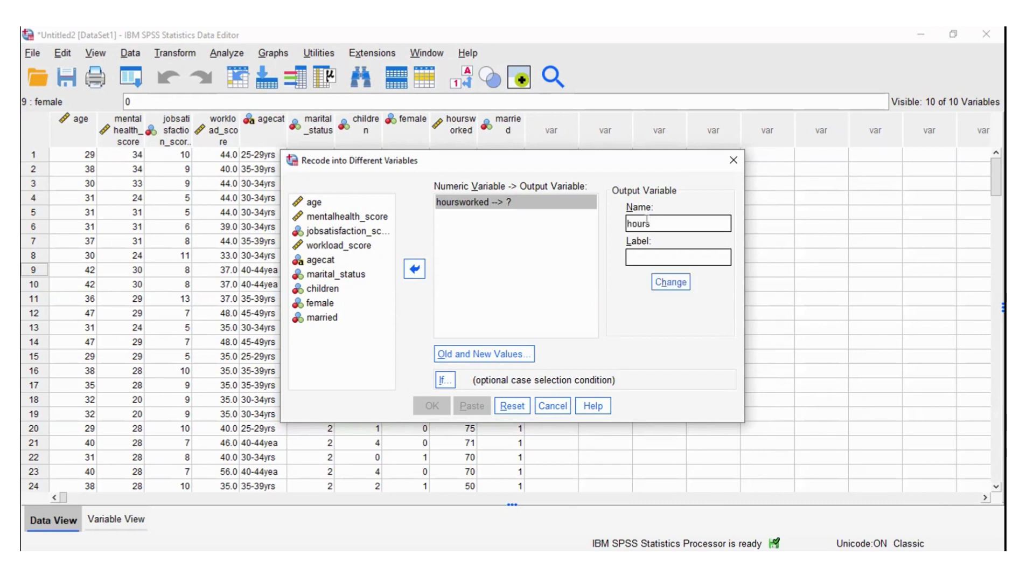
text(gt70)
double_click(668, 222)
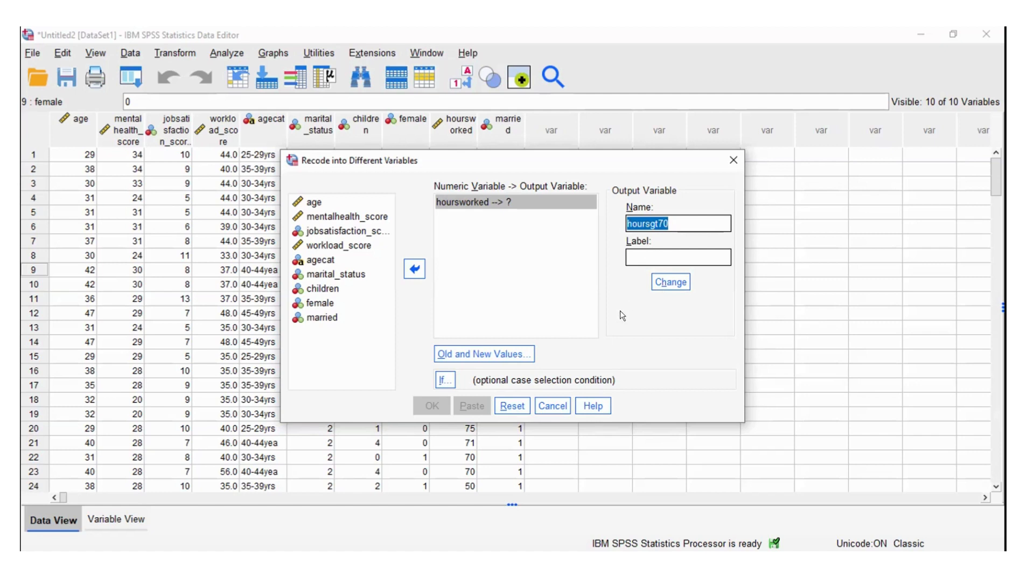
click(668, 281)
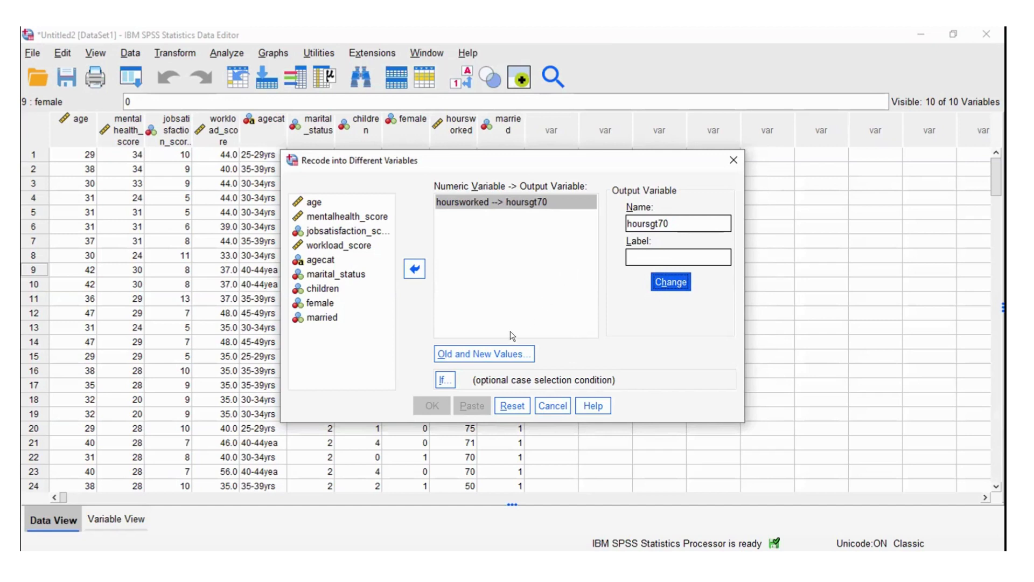
Step: Add a recode rule that turns old values from 70 through the highest into the new value 1
click(481, 357)
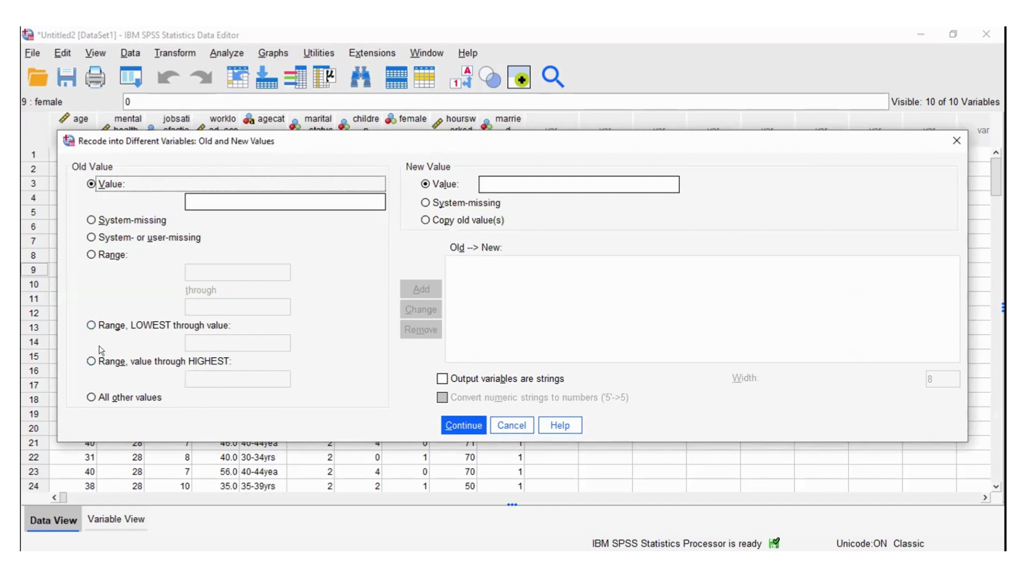
click(91, 255)
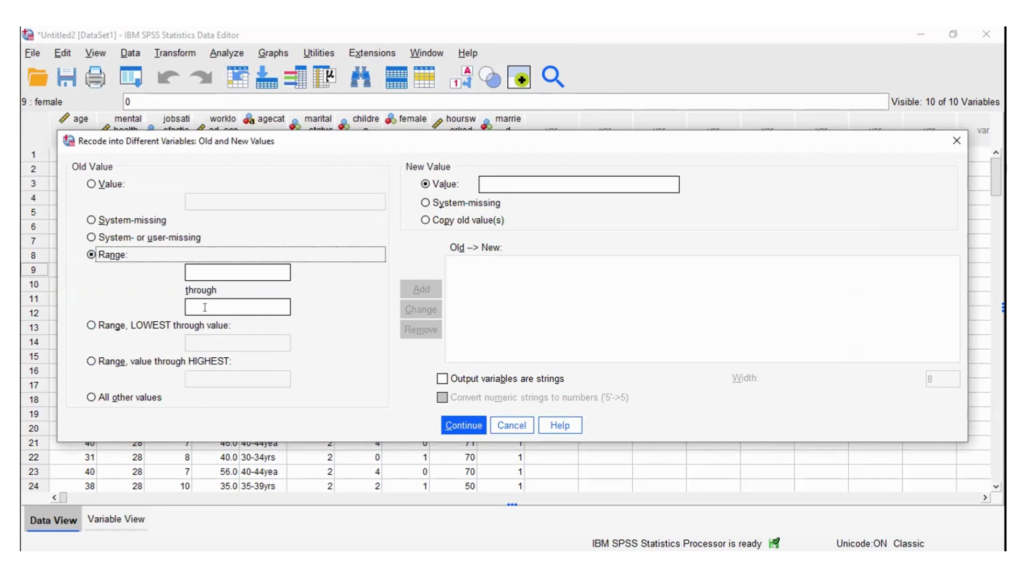
click(92, 362)
click(223, 372)
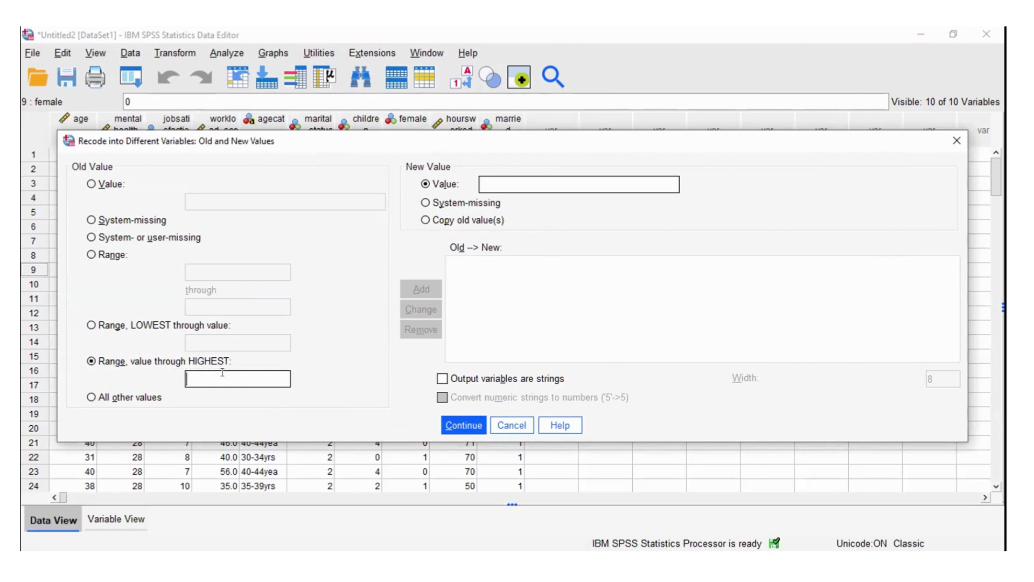
text(70)
text(1)
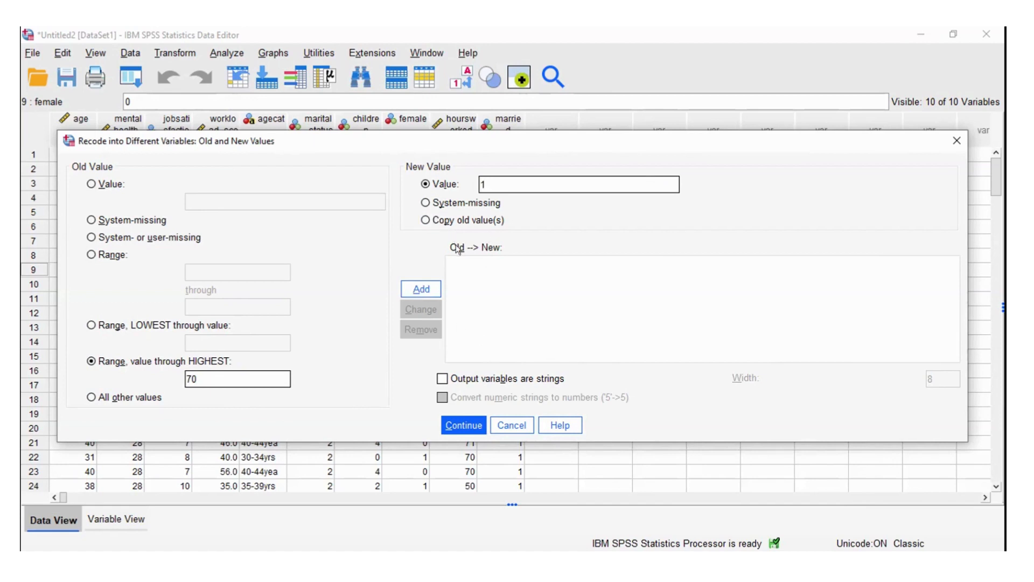
click(412, 286)
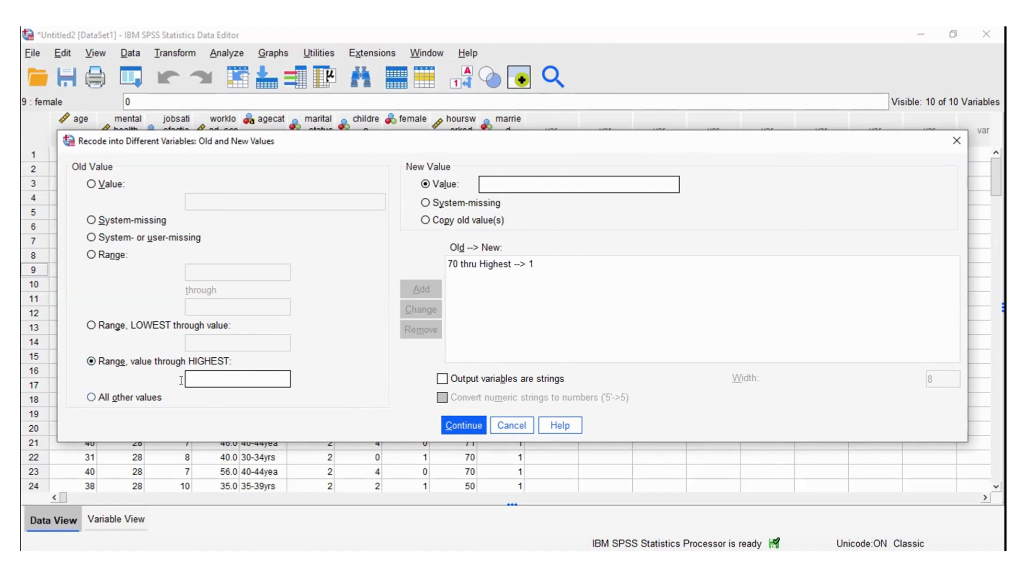
Step: Add a rule recoding all other values to 0 and run the recode
click(90, 398)
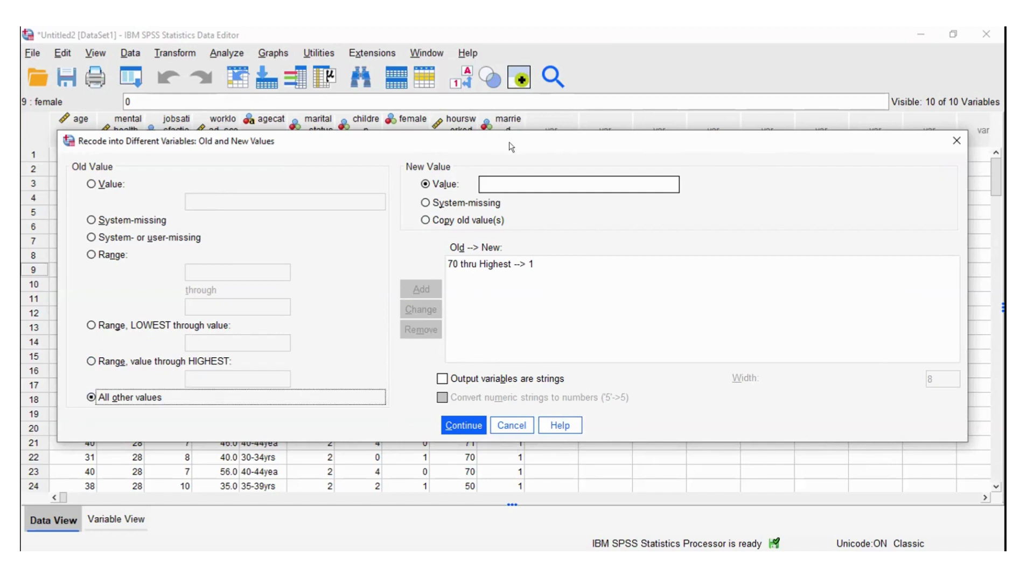
click(487, 181)
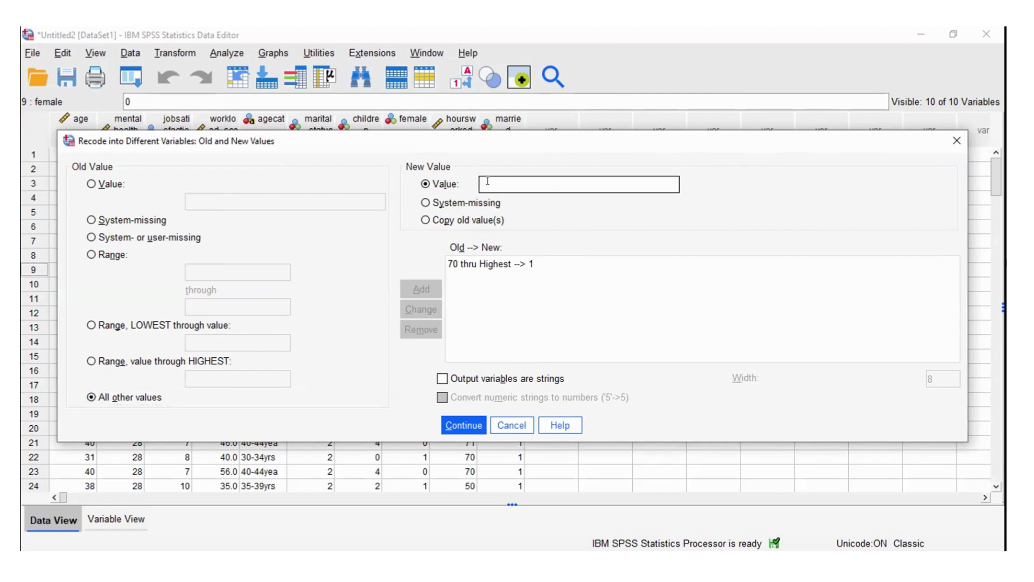
text(0)
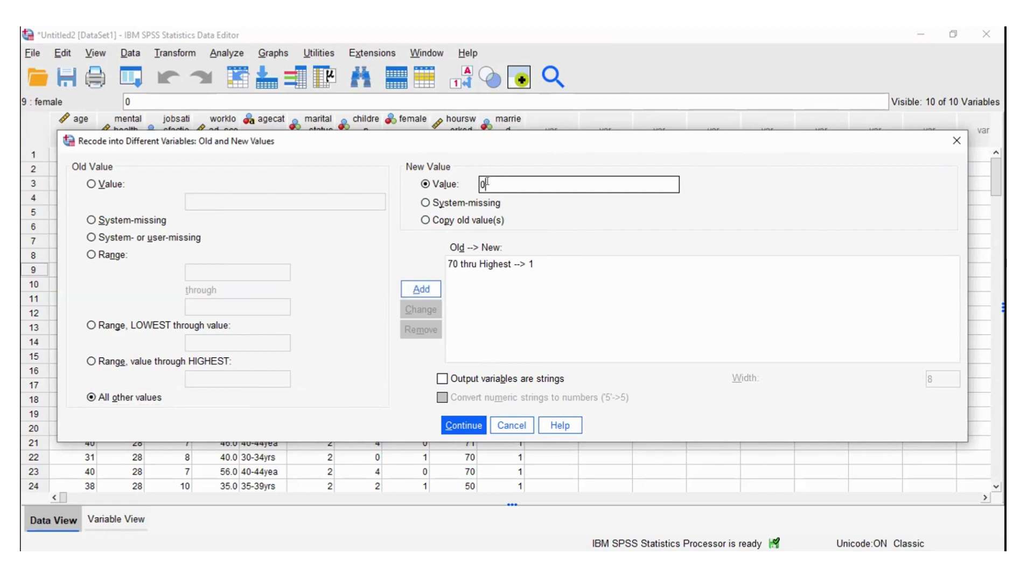
click(414, 294)
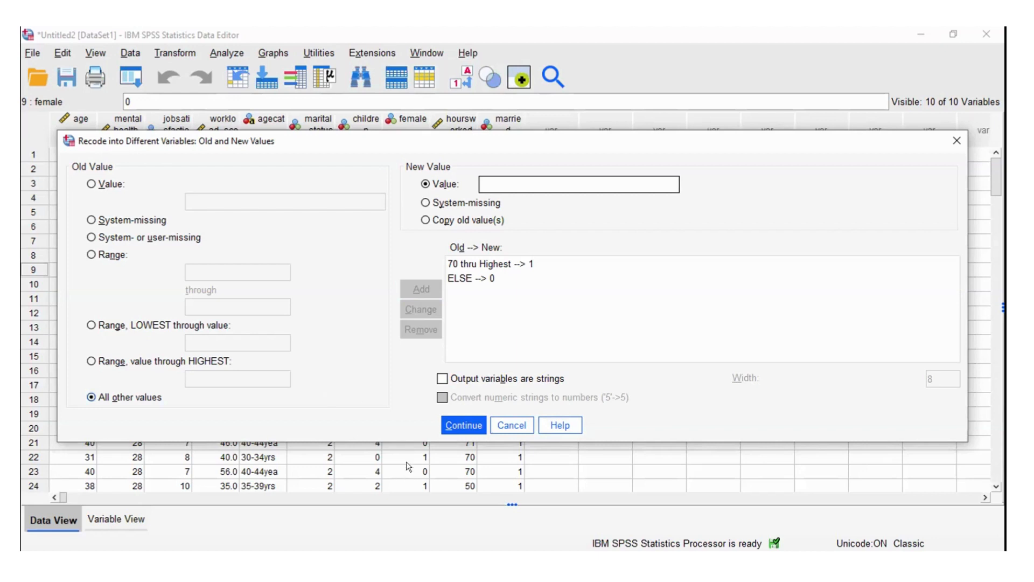
click(465, 426)
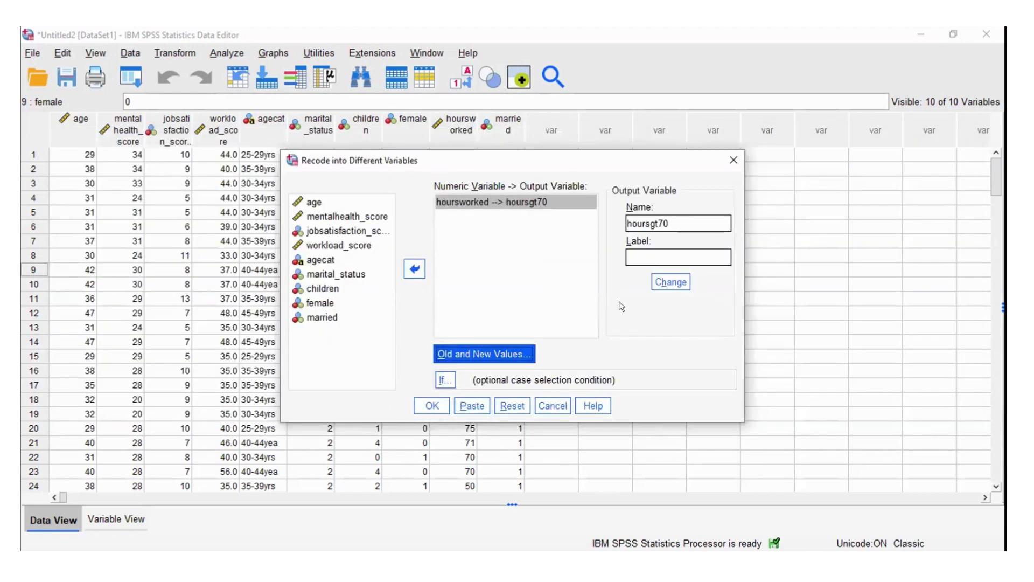
click(433, 401)
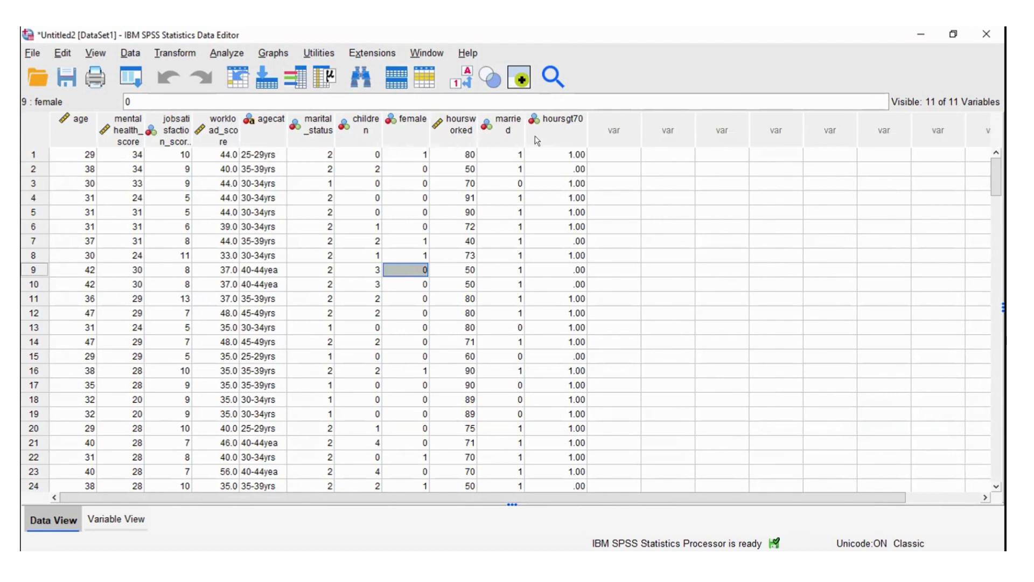
Step: Set the decimals of the hoursgt70 variable to 0 and return to the data
click(112, 520)
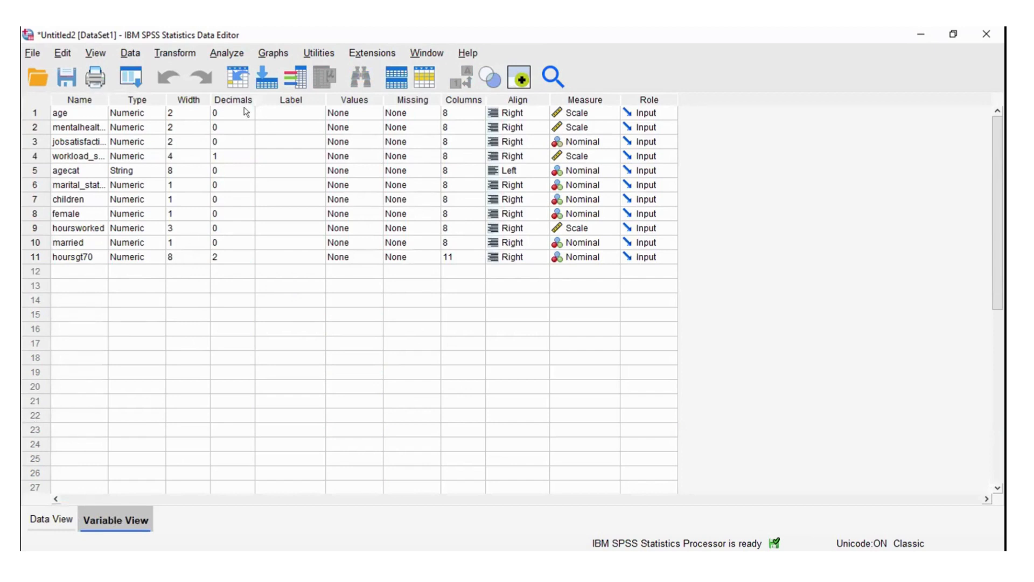
click(215, 256)
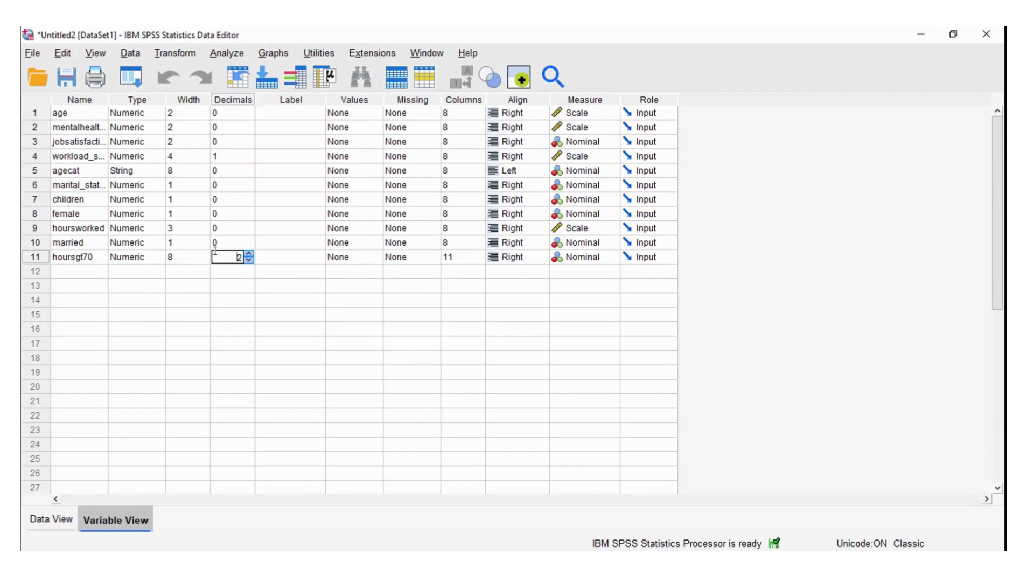
key(BackSpace)
text(0)
click(263, 258)
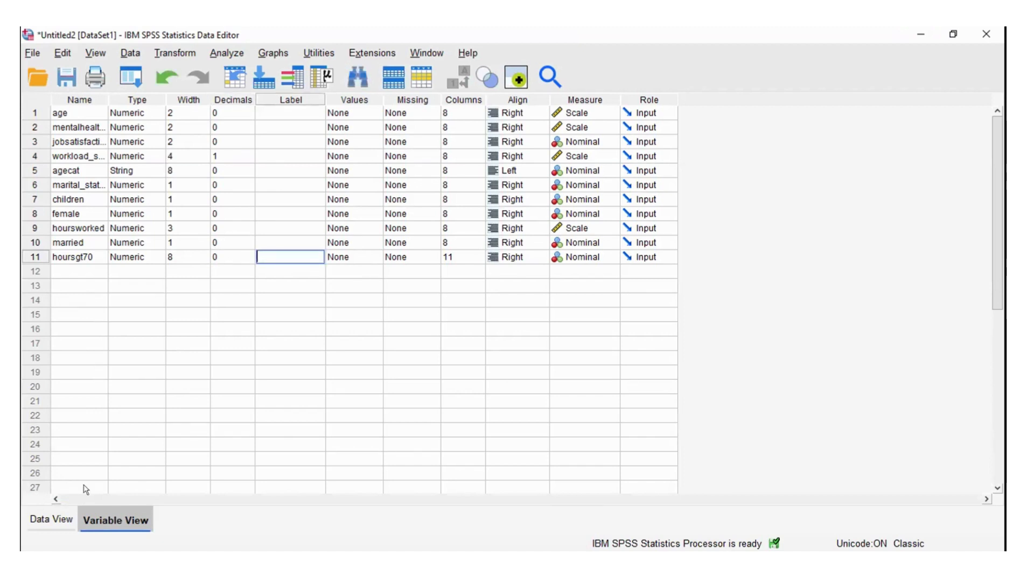
click(50, 521)
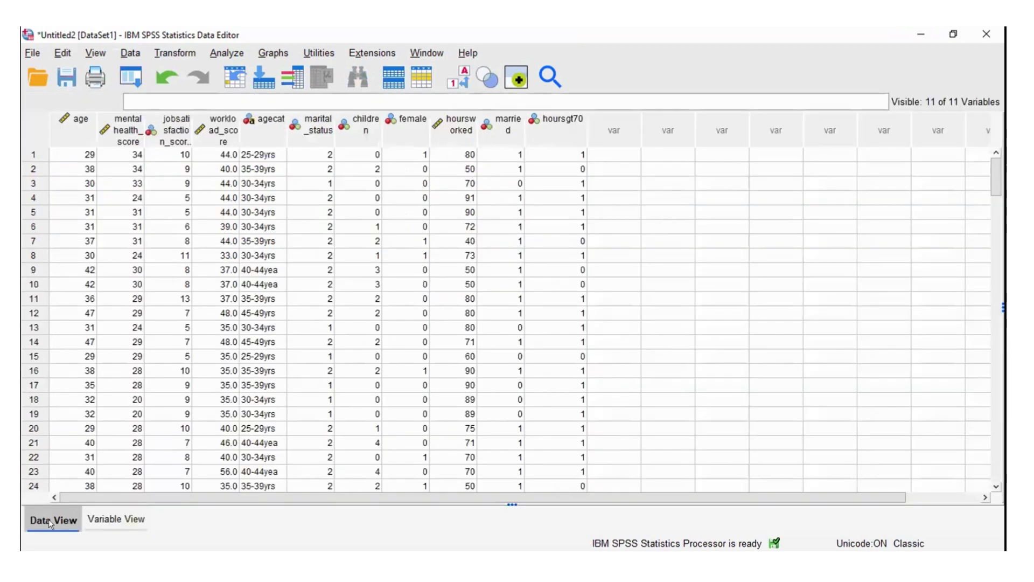
Step: Open a Crosstabs analysis and remove married and female from its row and column variables
click(225, 54)
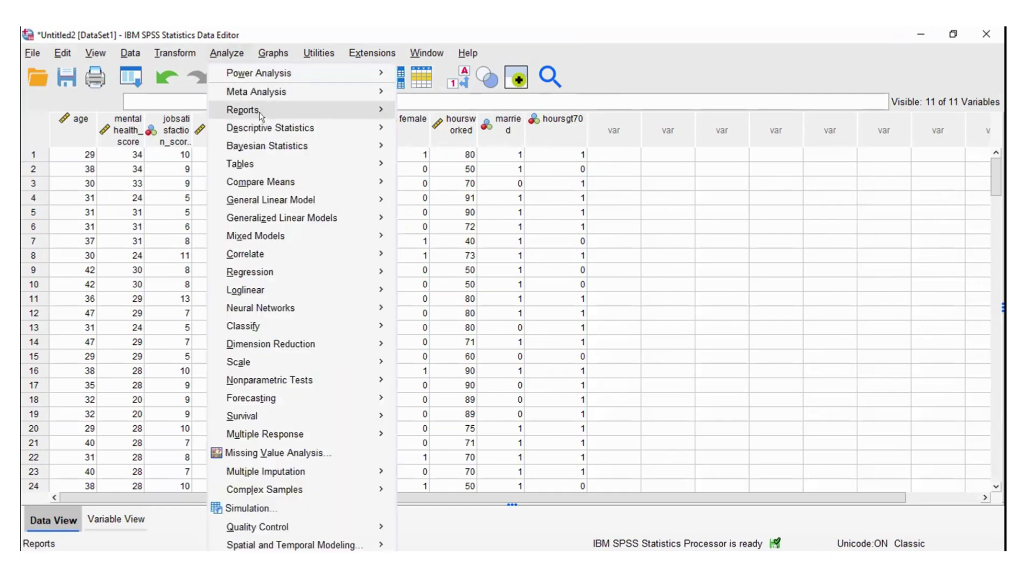
mouse_move(259, 128)
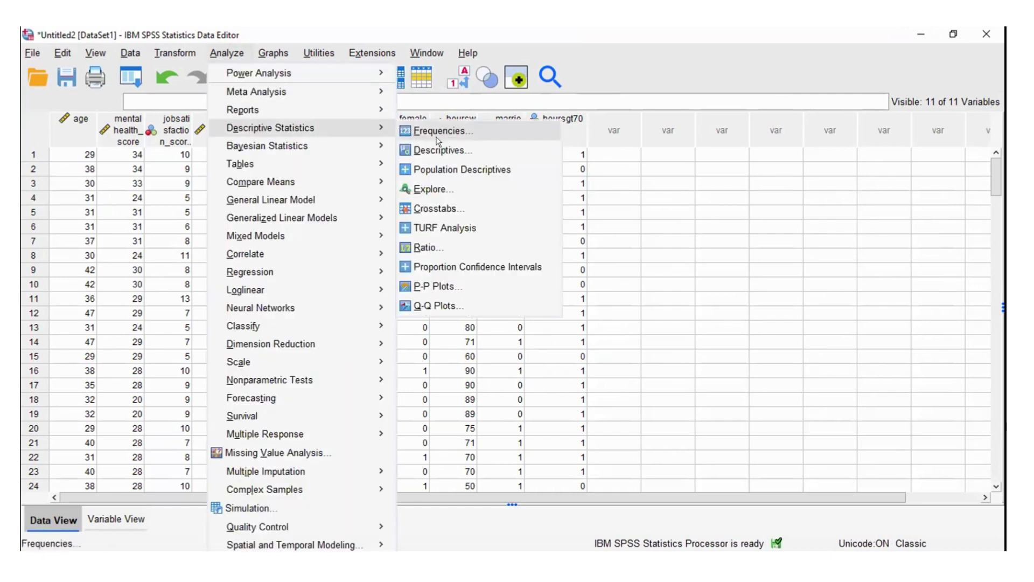
click(444, 208)
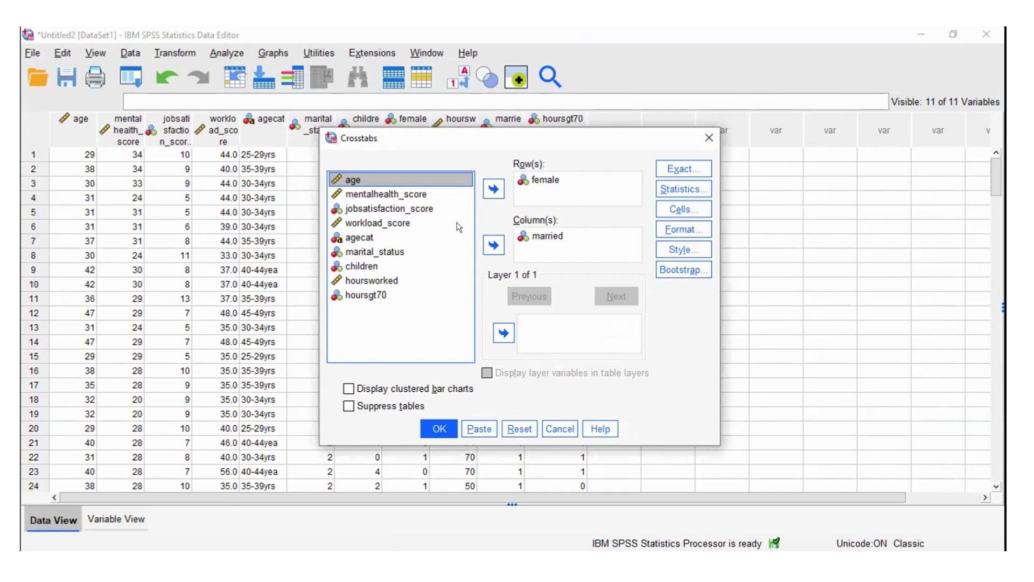
click(548, 236)
click(493, 246)
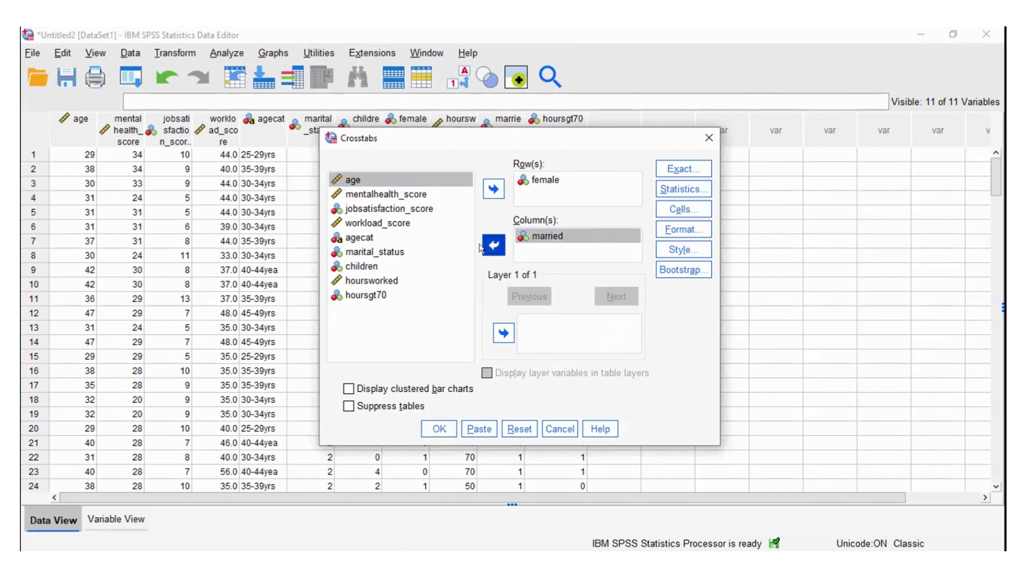
click(493, 187)
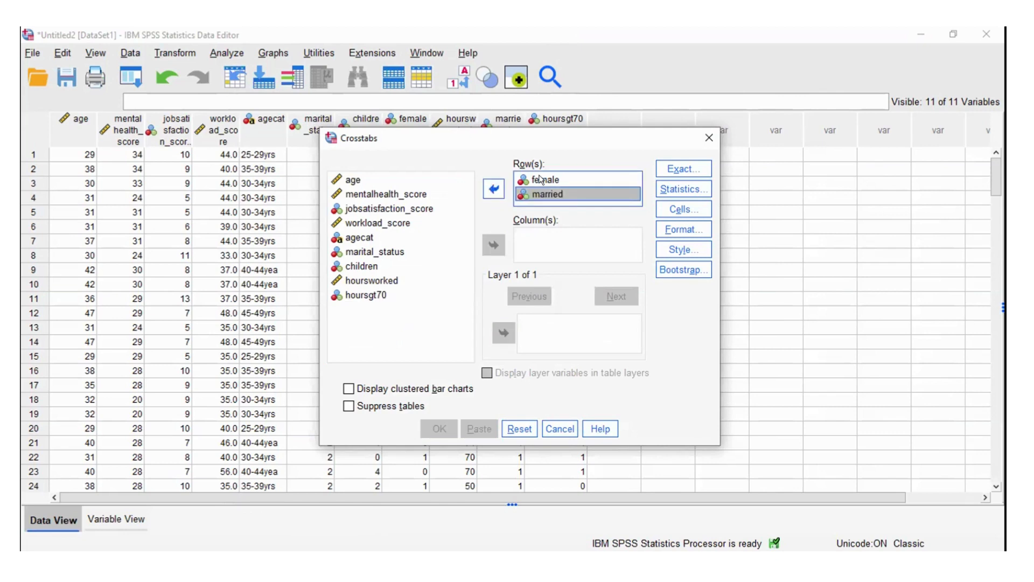
click(542, 180)
click(493, 189)
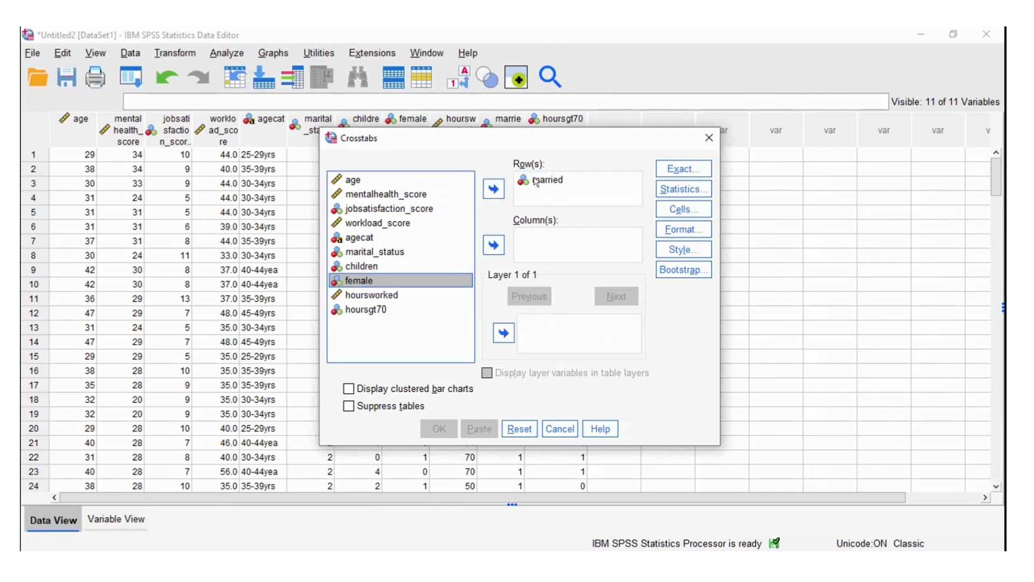
click(536, 182)
click(493, 188)
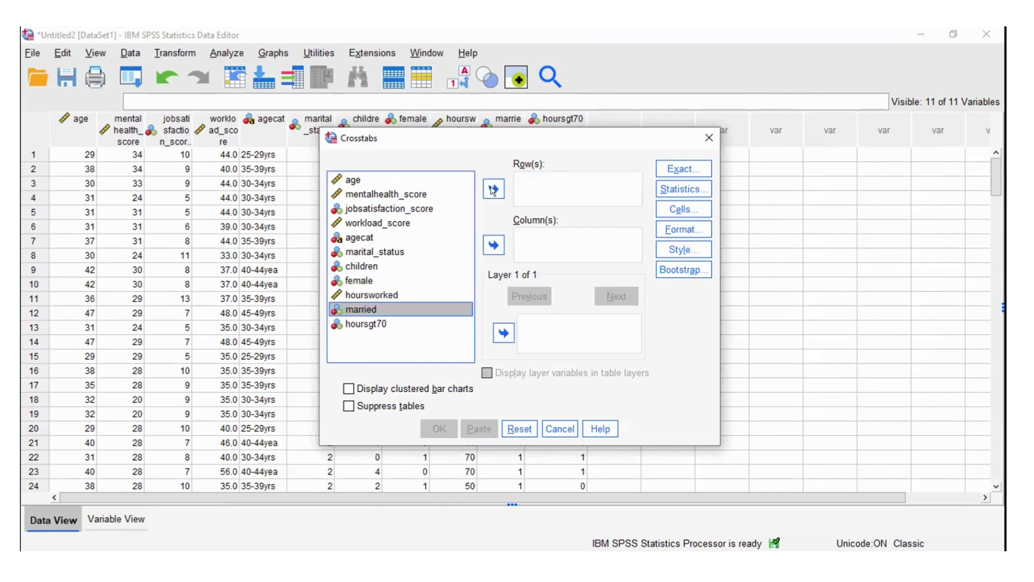
Step: Assign hoursgt70 as the crosstab's column variable and female as its row variable, keeping the Chi-square statistic selected
click(361, 325)
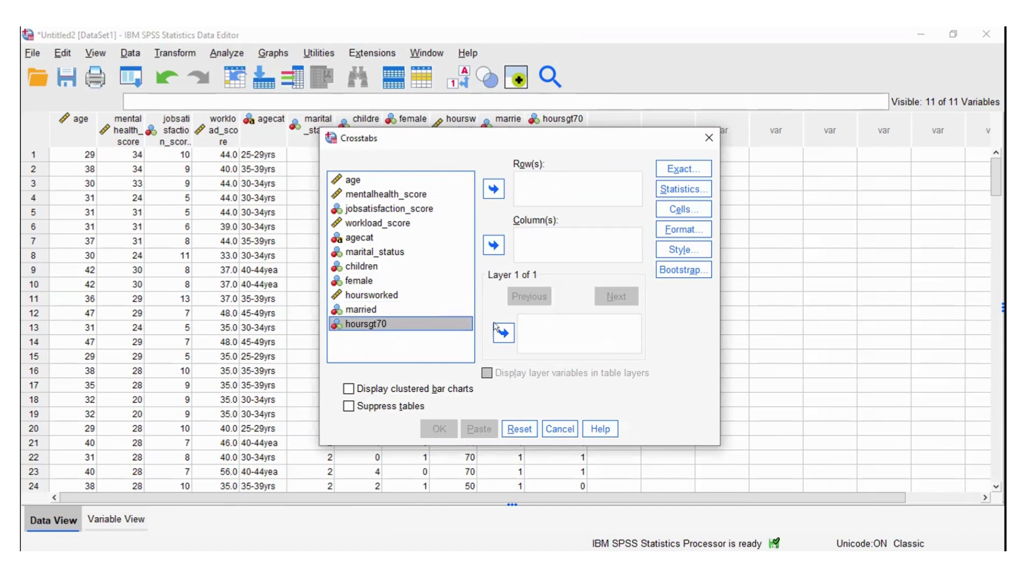
click(487, 249)
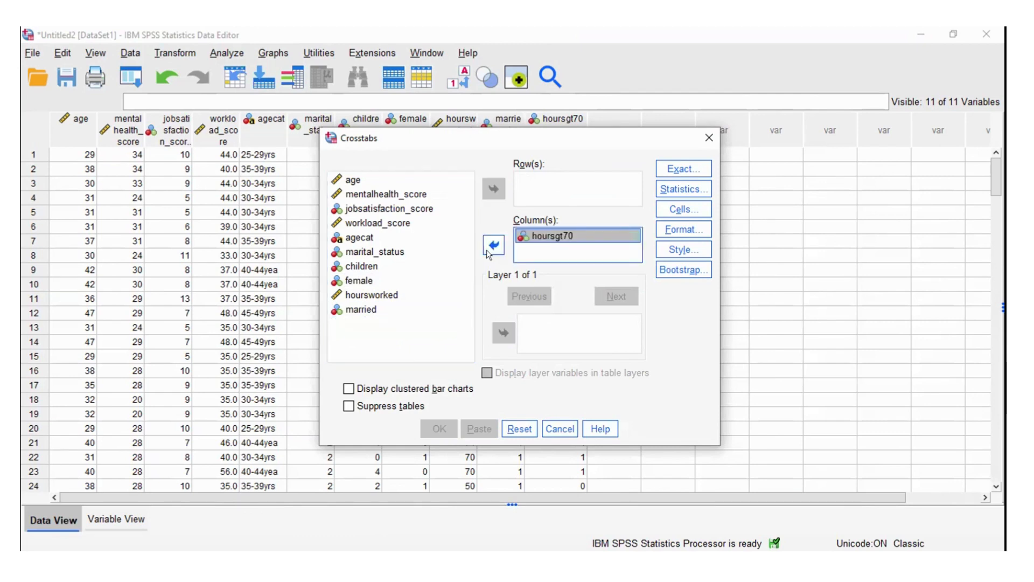
click(344, 280)
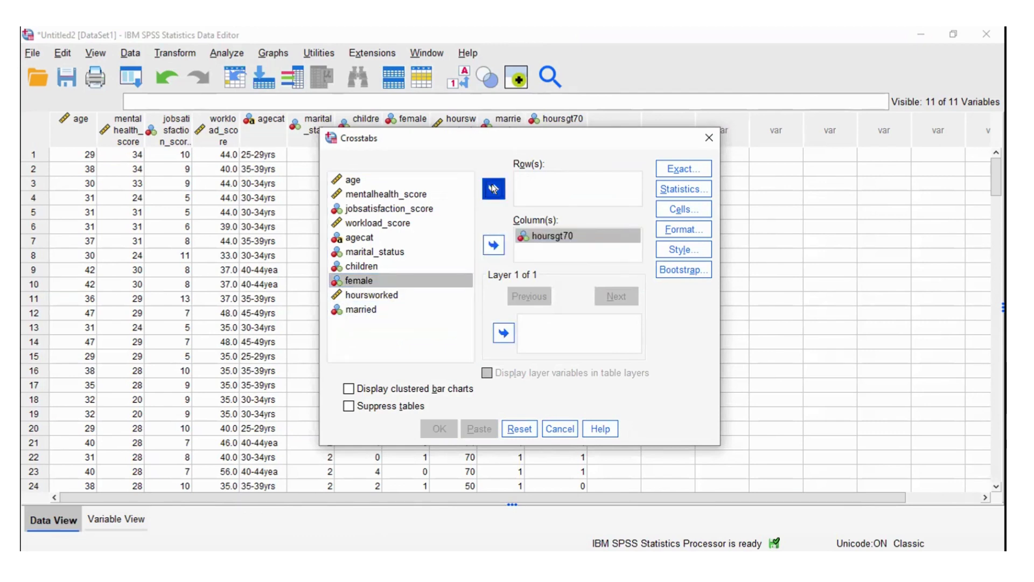
click(493, 189)
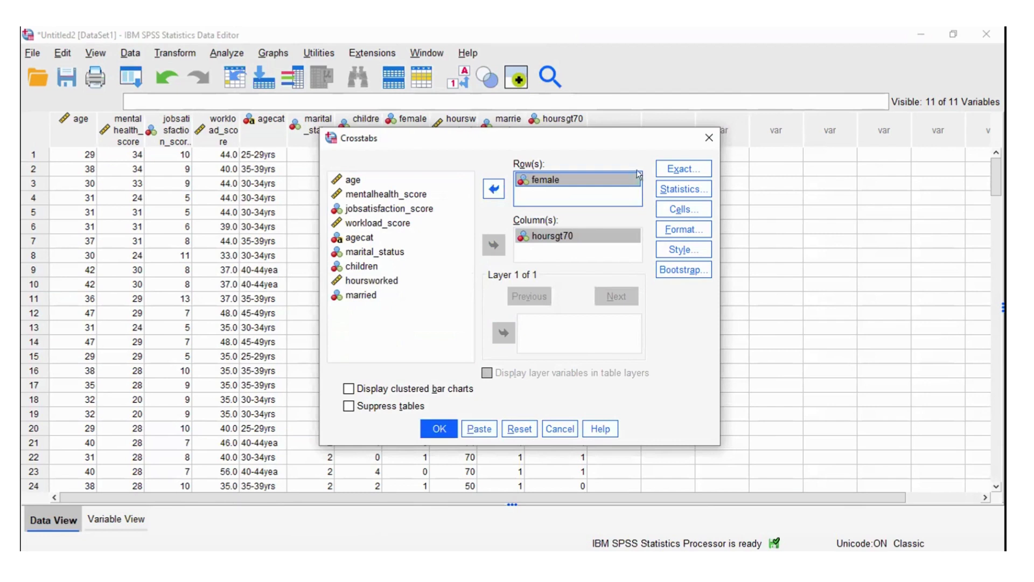
click(677, 188)
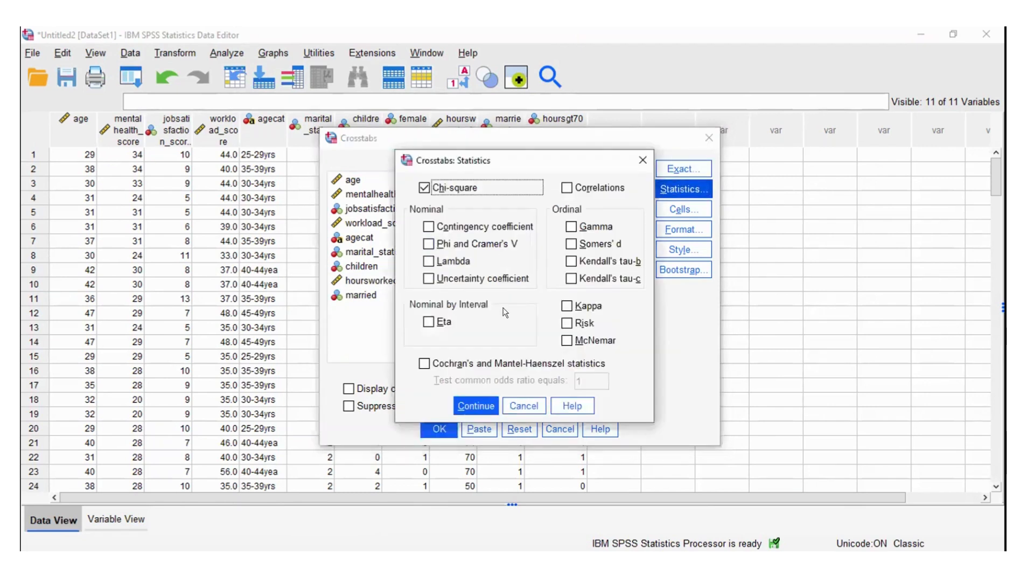
click(480, 407)
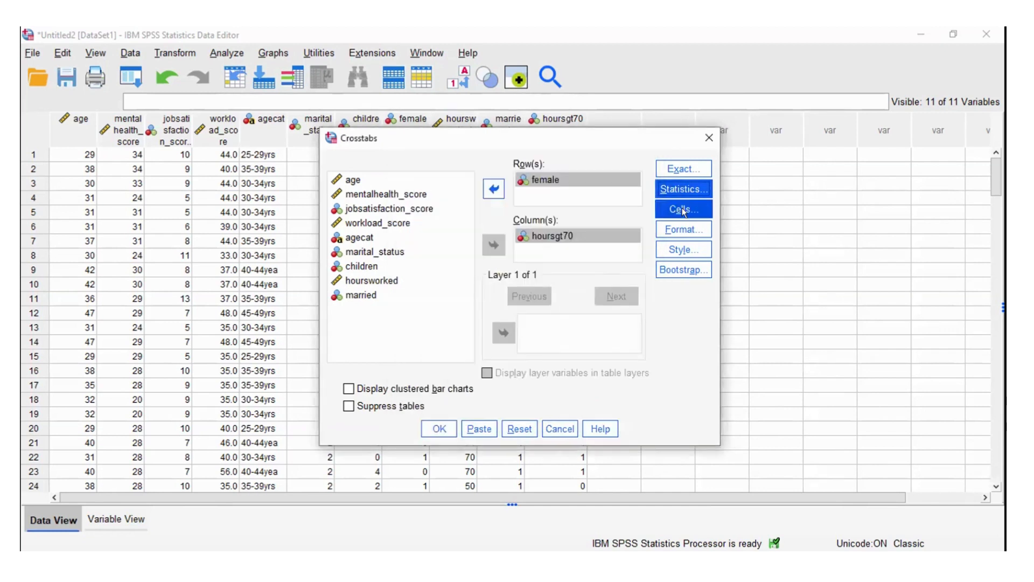
Step: Keep observed counts and row percentages in the cell display and run the female by hoursgt70 crosstab
click(682, 210)
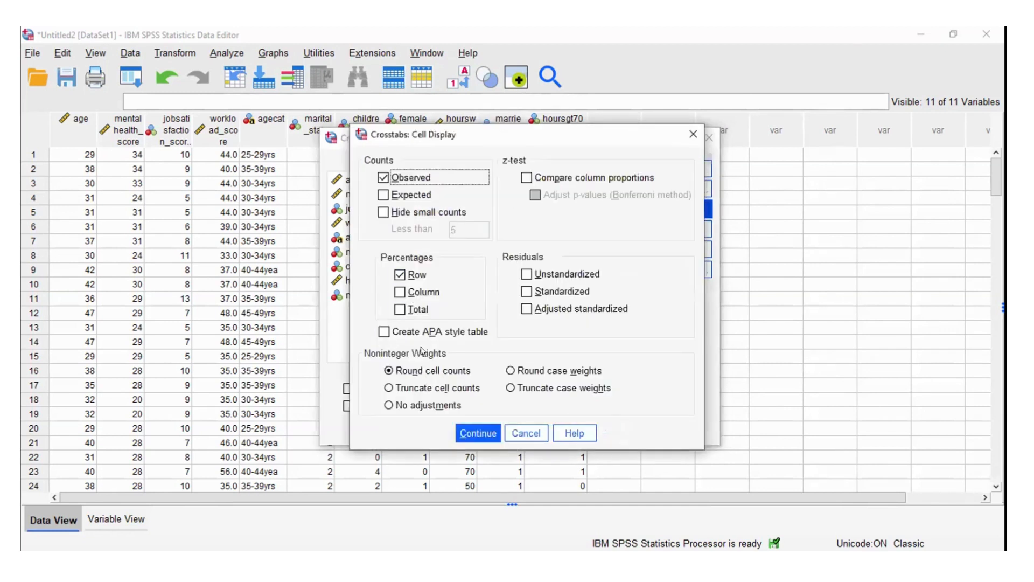
click(488, 431)
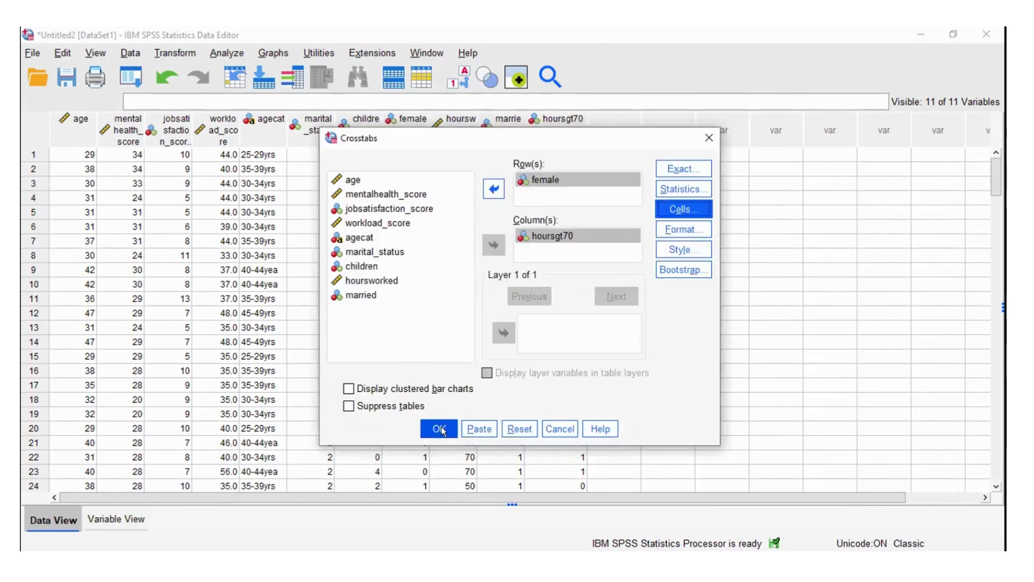
click(440, 429)
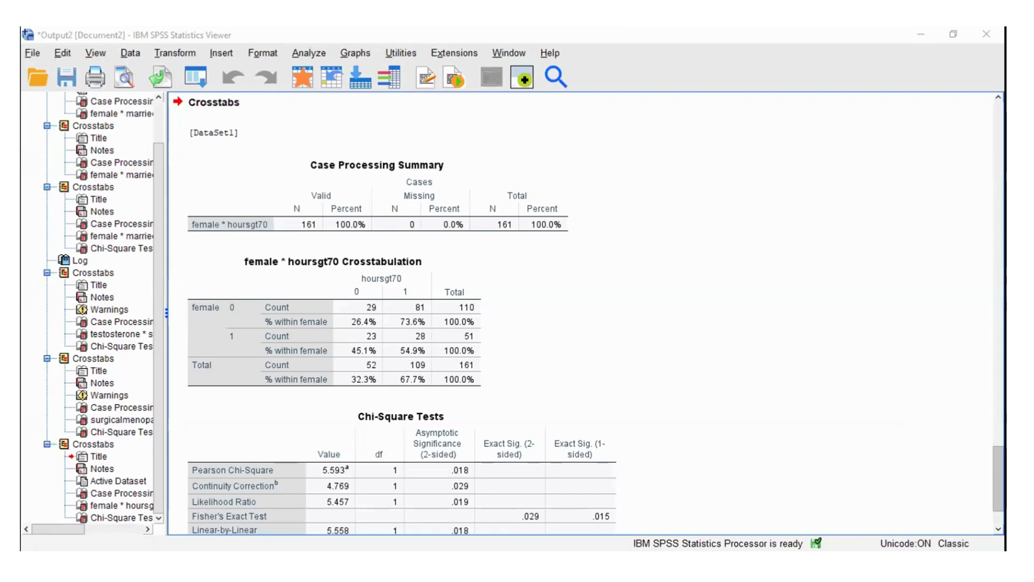
Step: Examine the female by hoursgt70 crosstabulation percentages and the Pearson Chi-Square significance in the output
scroll(317, 419, down, 3)
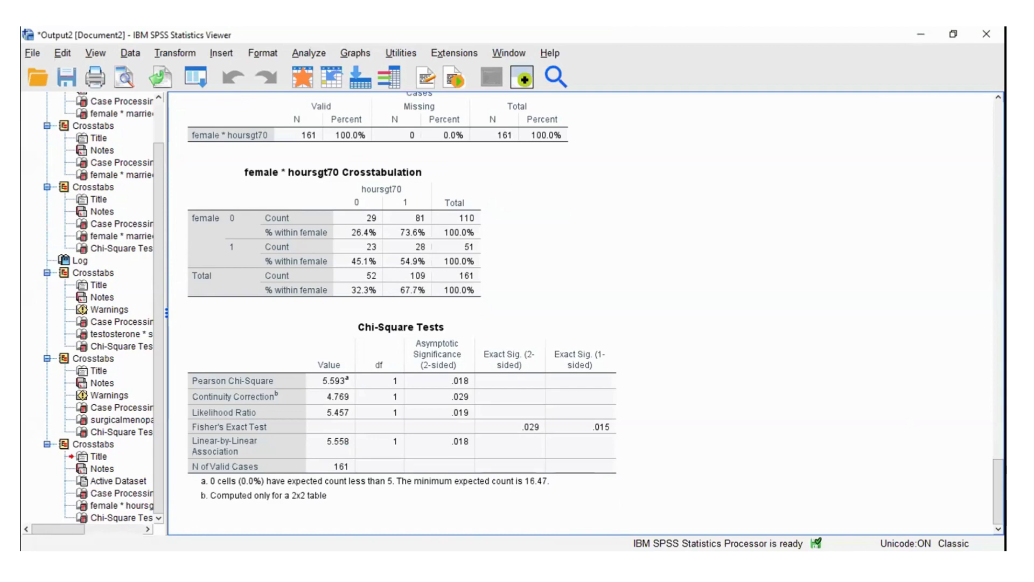
click(317, 418)
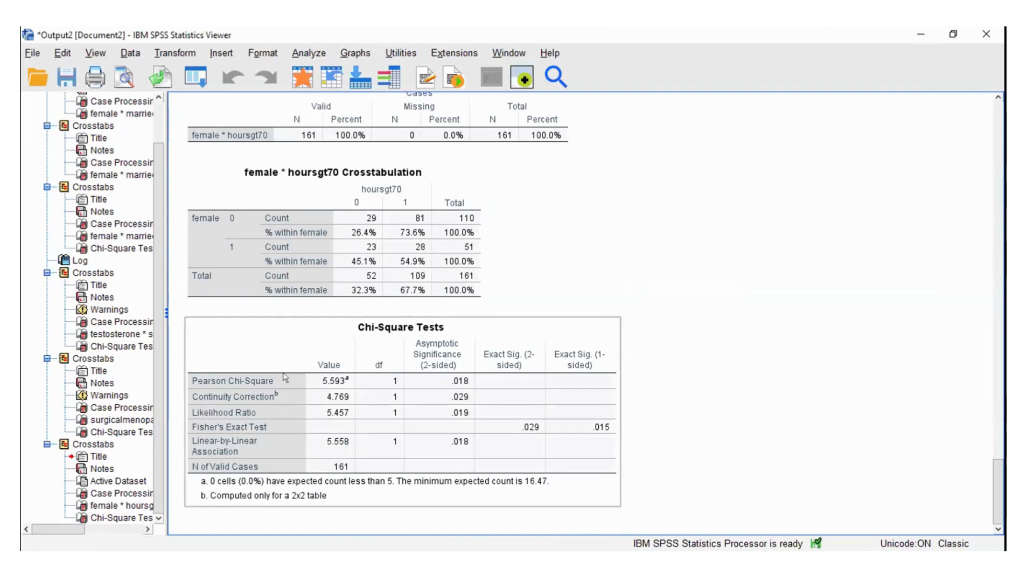
click(363, 218)
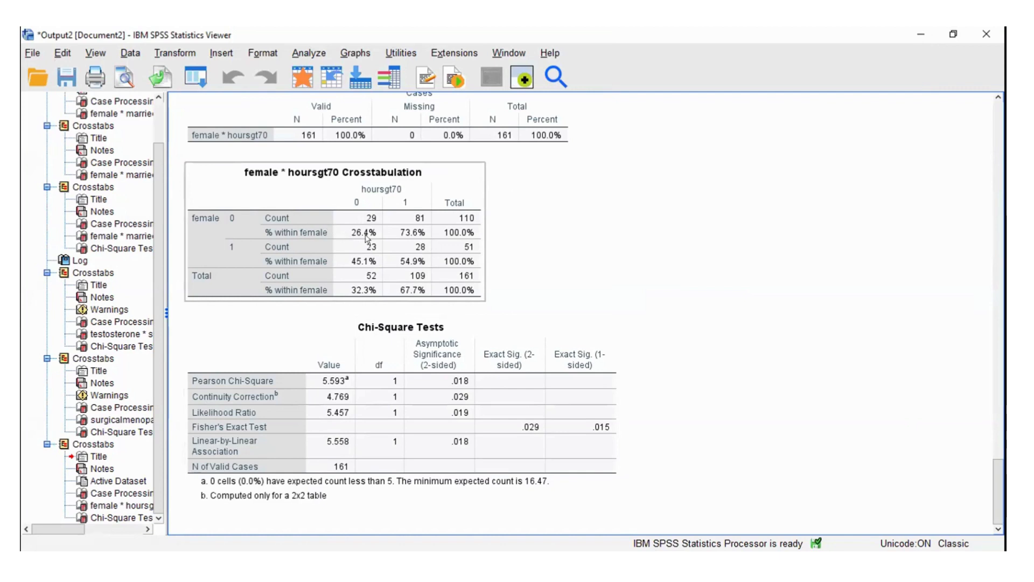
click(333, 348)
click(273, 244)
click(297, 342)
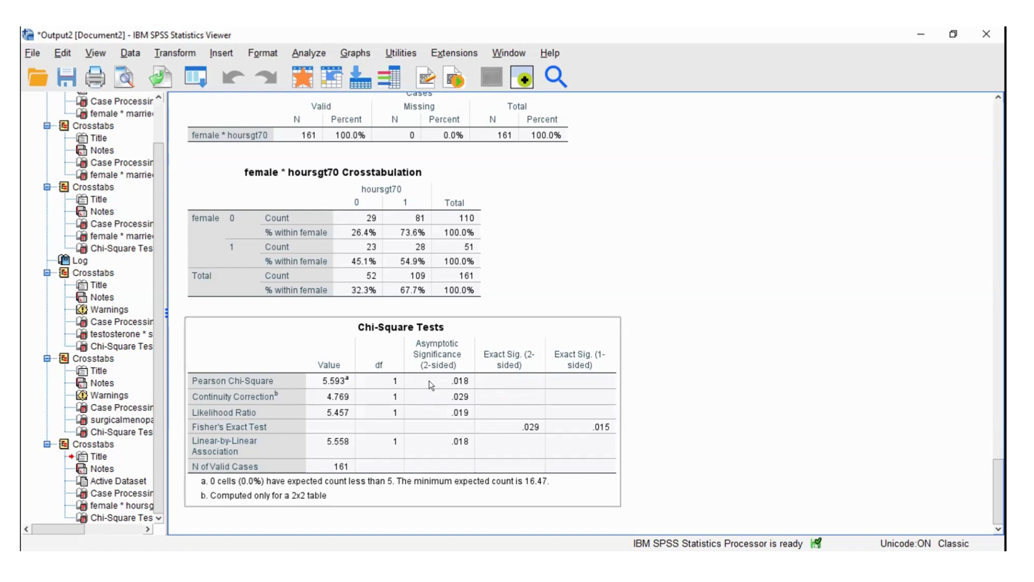
click(285, 247)
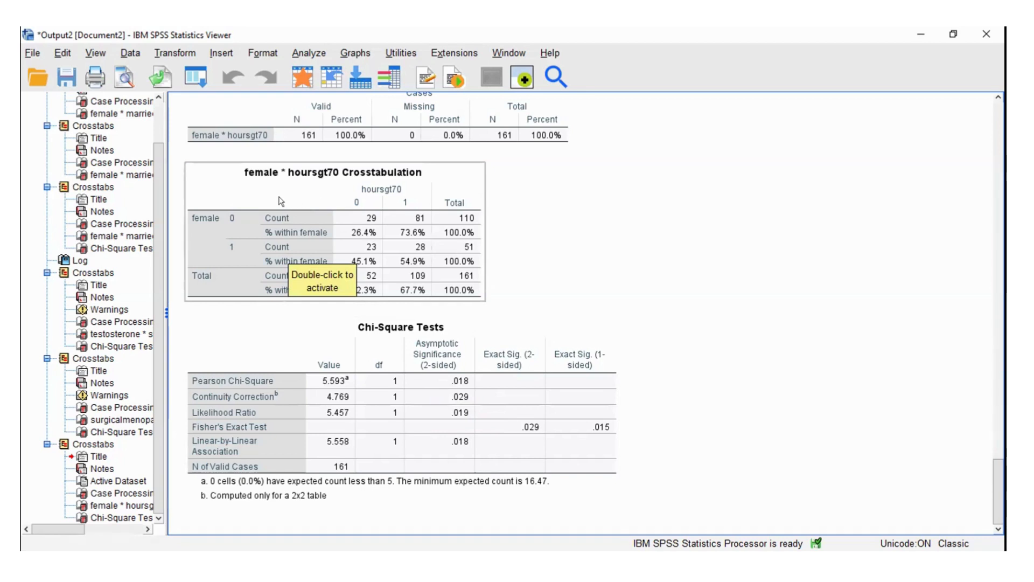
click(369, 336)
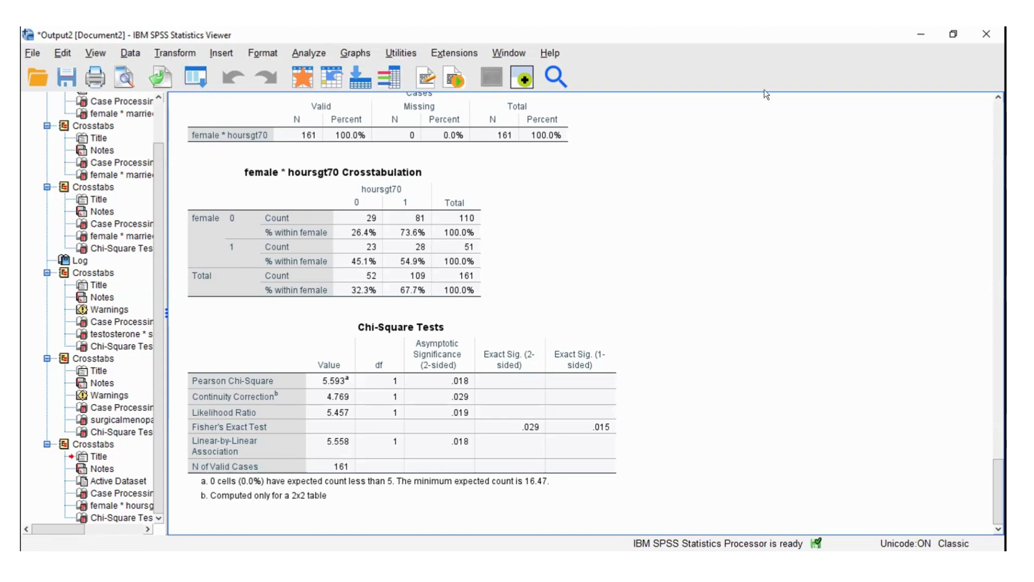
Step: Set up a Binary Logistic regression with hoursgt70 as the dependent variable and female as the covariate
click(296, 54)
mouse_move(359, 127)
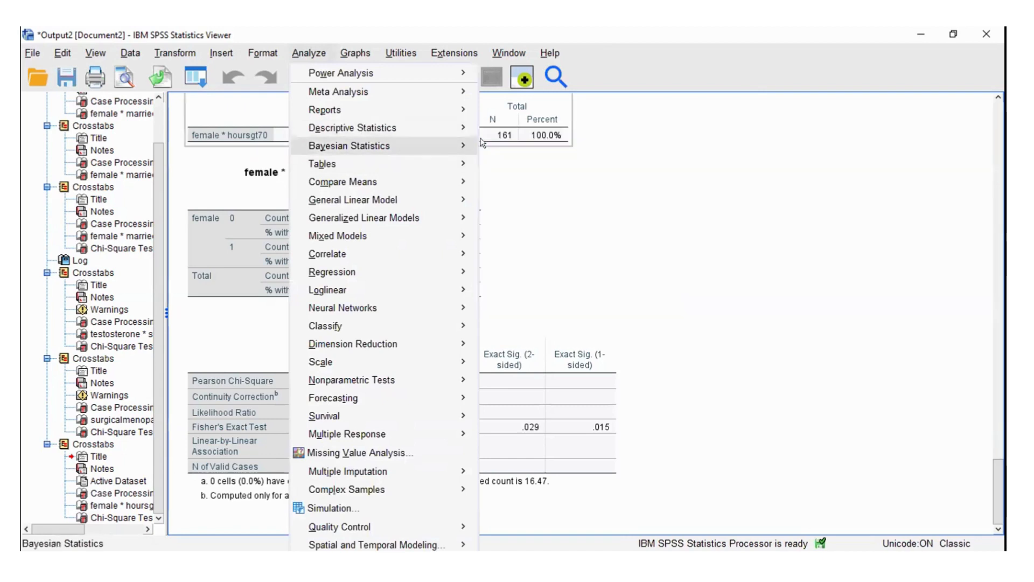
mouse_move(341, 273)
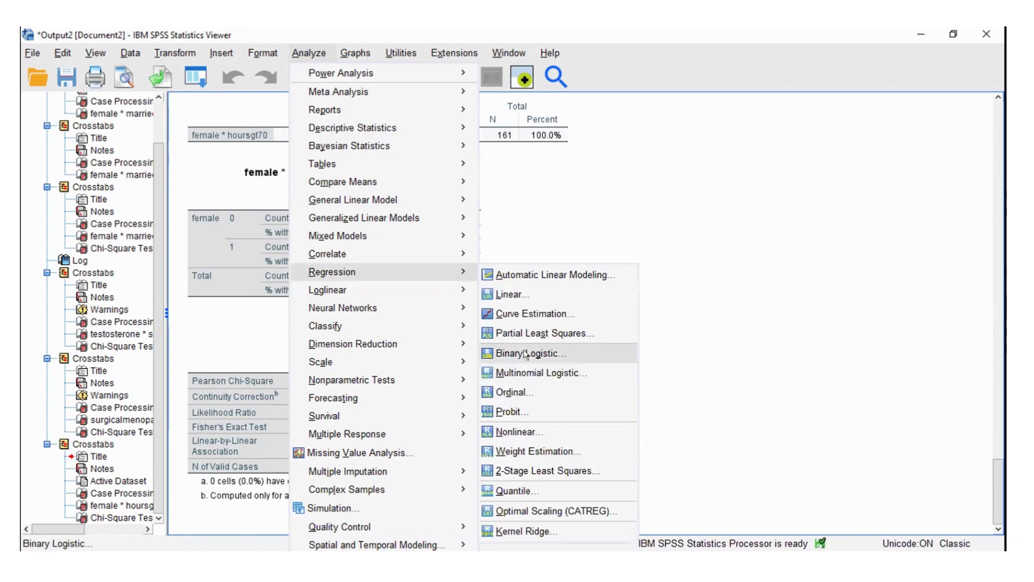
click(525, 354)
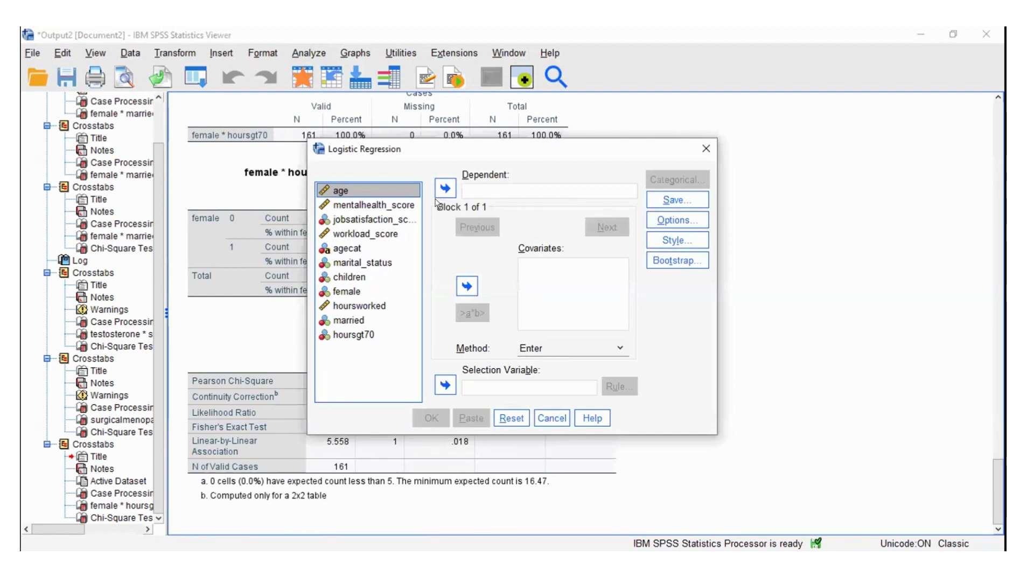
click(350, 334)
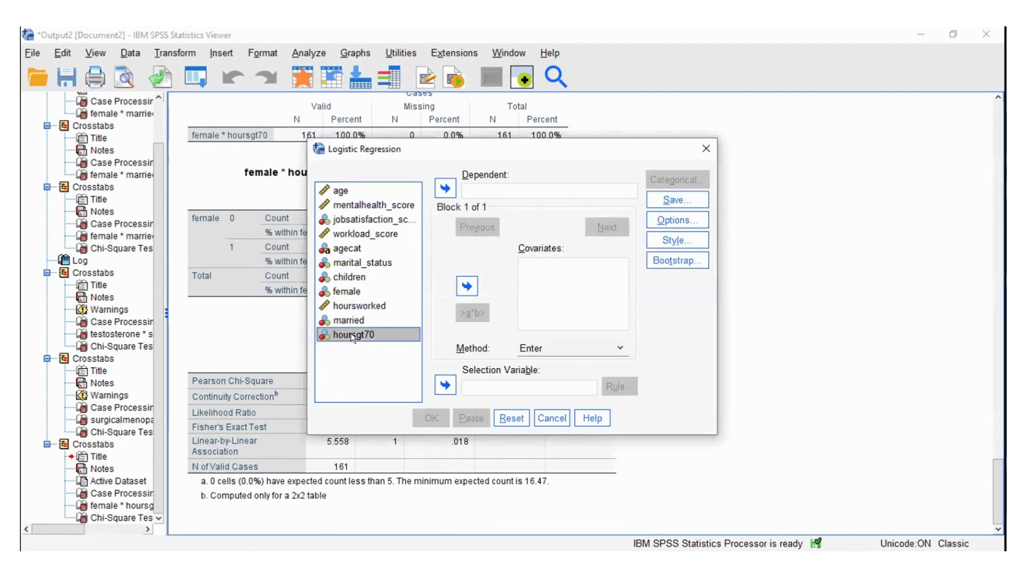
click(444, 189)
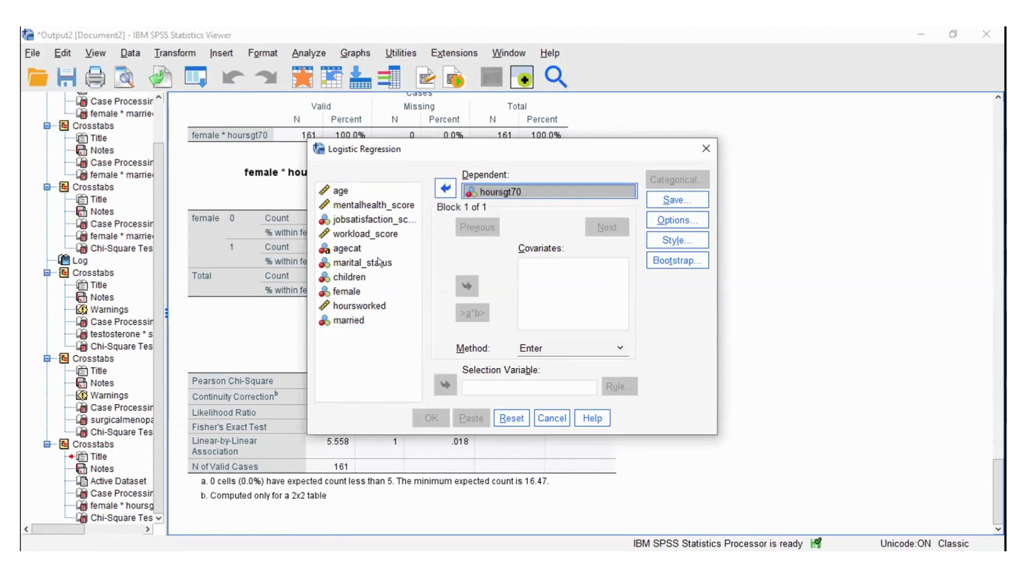
click(356, 291)
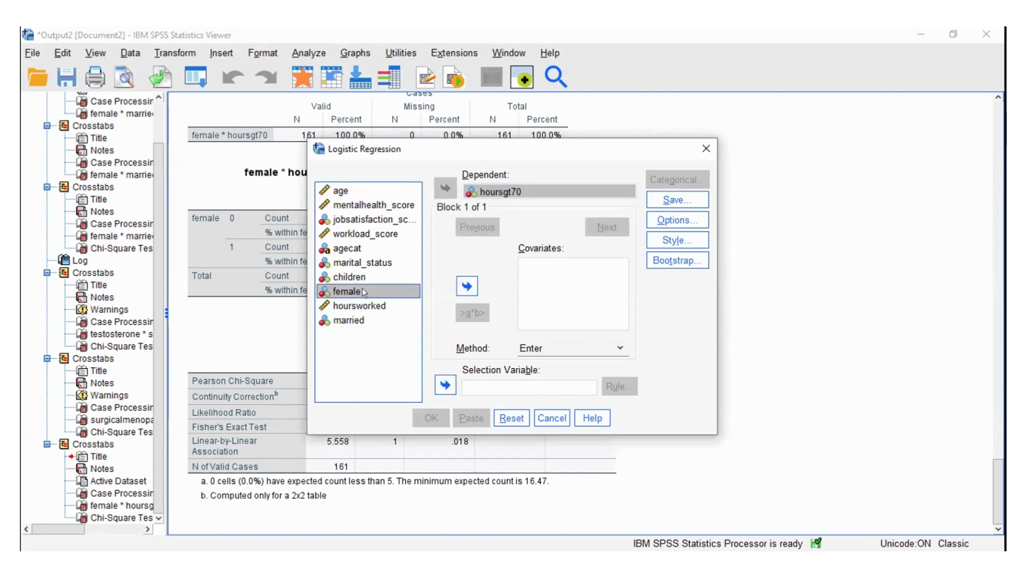
click(464, 286)
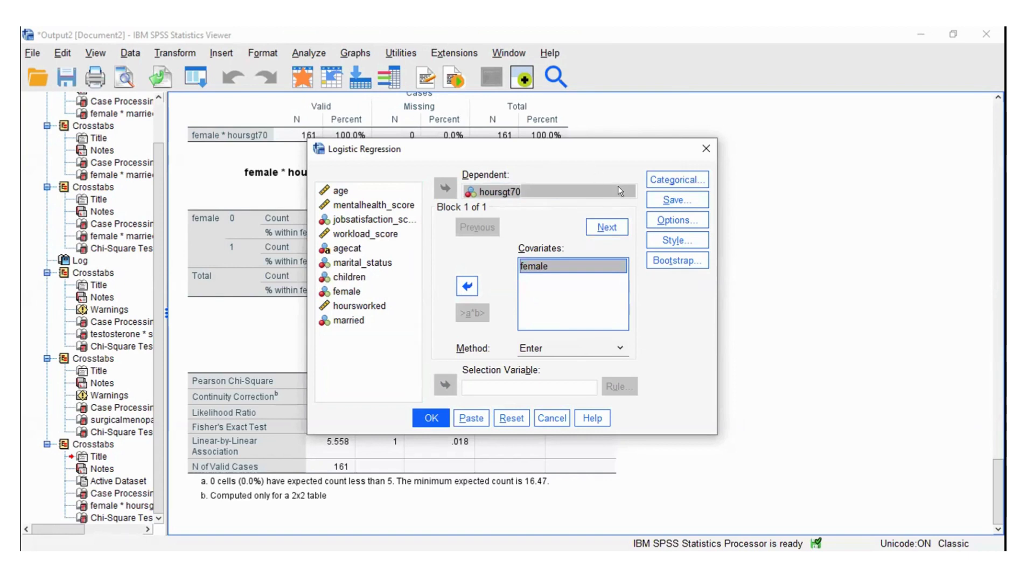
Step: Define female as a categorical covariate with the Indicator contrast and First as reference category, and run the logistic regression
click(663, 174)
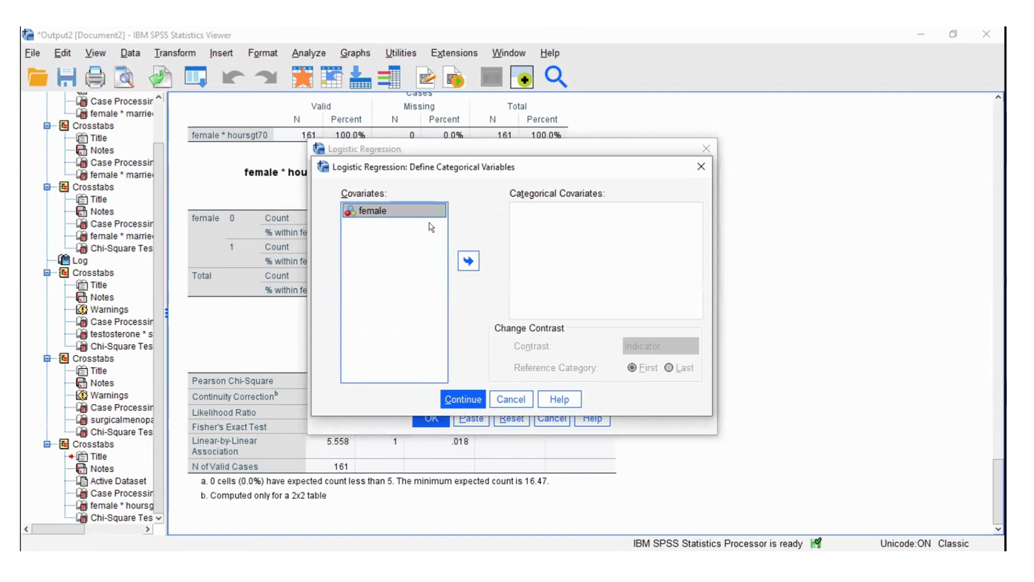
click(690, 167)
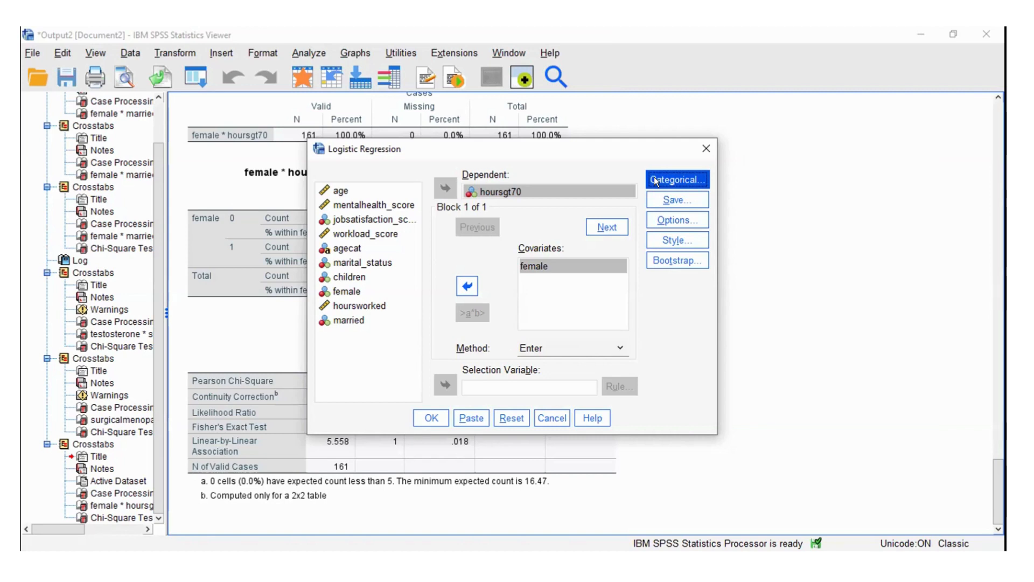
click(655, 181)
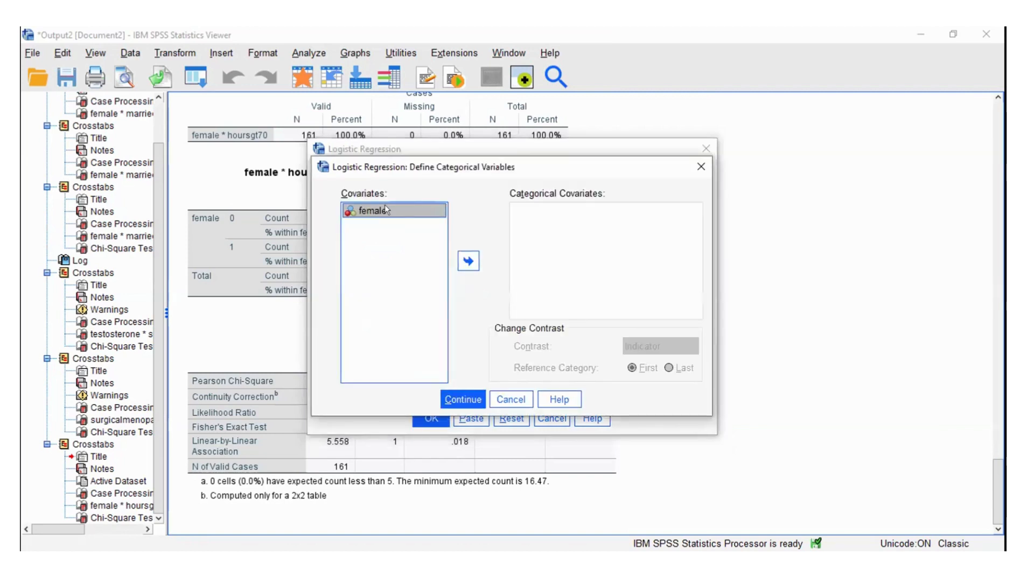
click(468, 262)
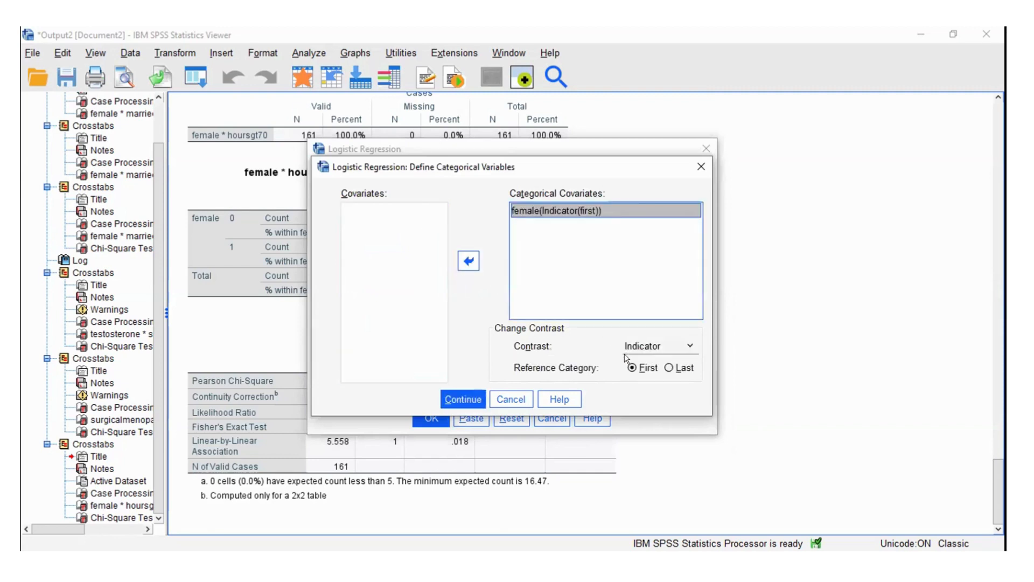
click(688, 348)
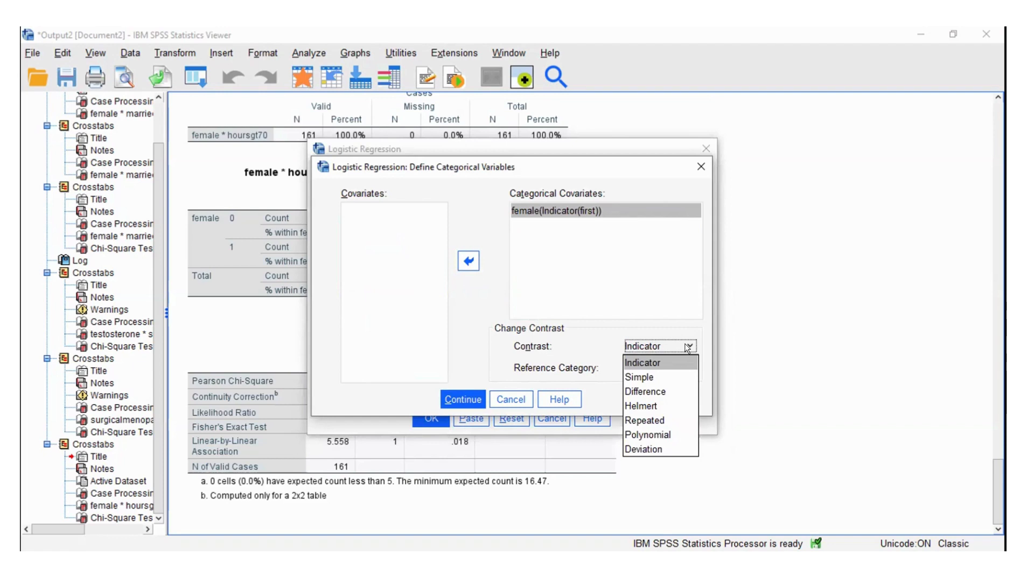
click(688, 347)
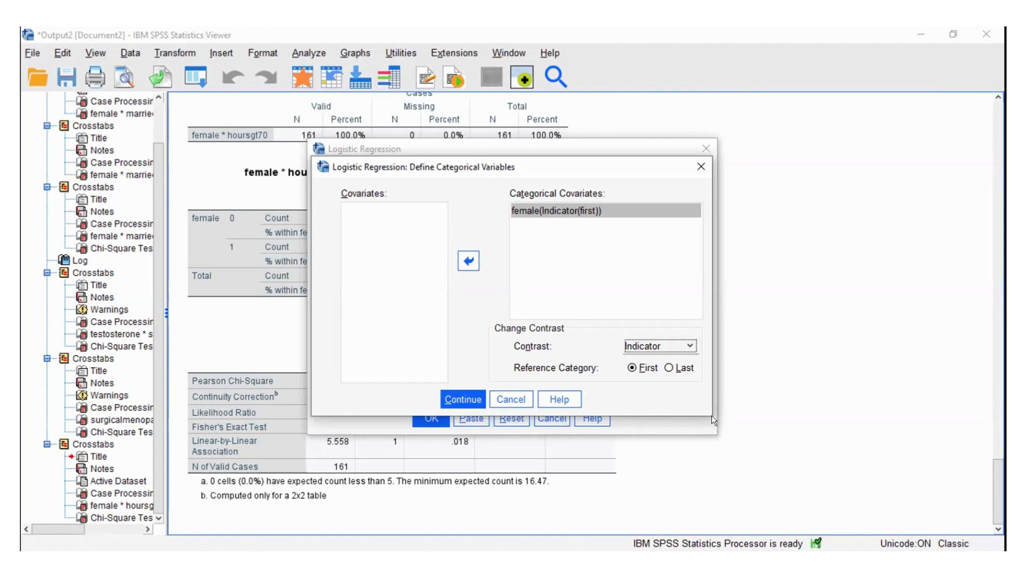
click(448, 398)
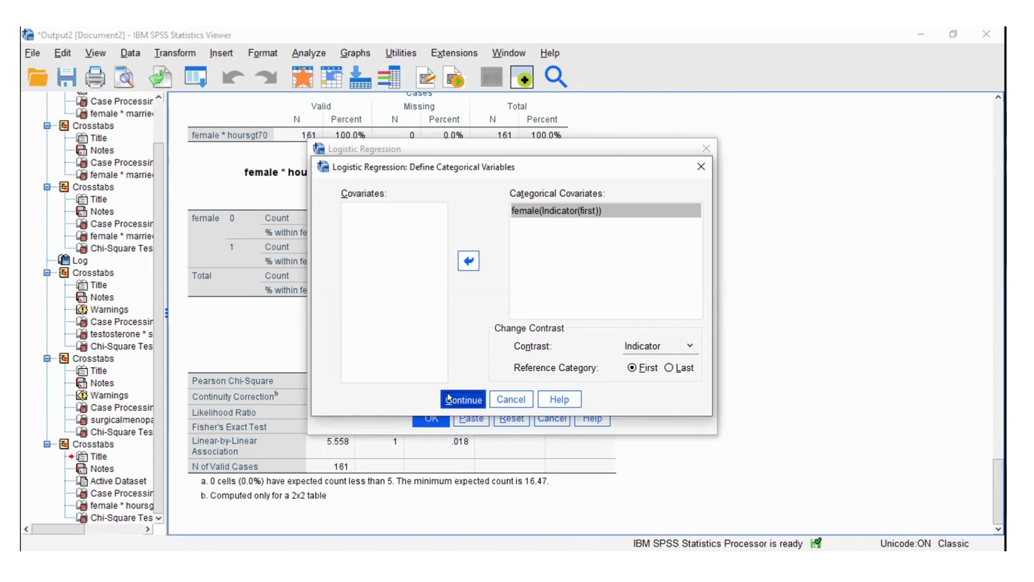
click(448, 398)
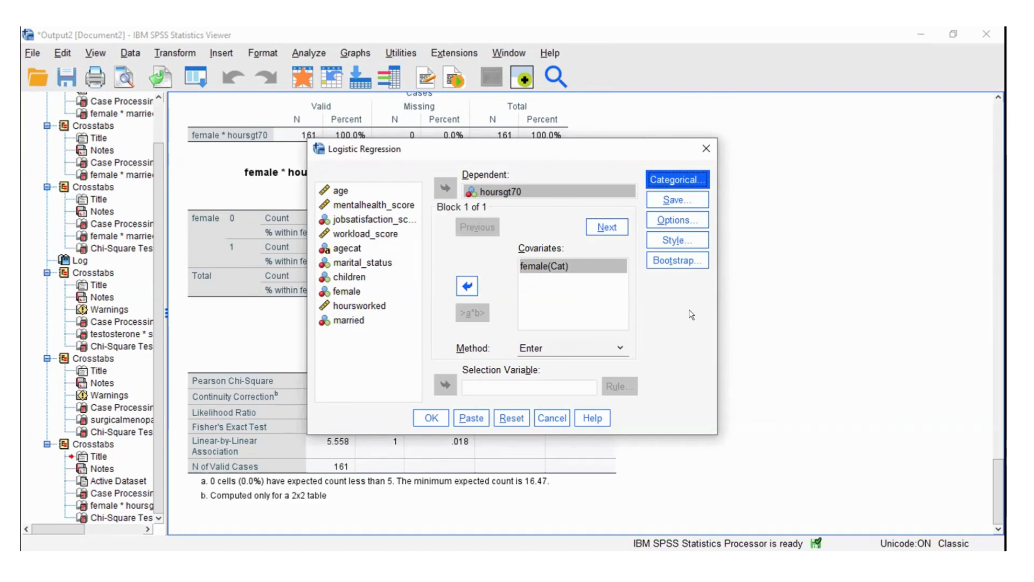
click(431, 417)
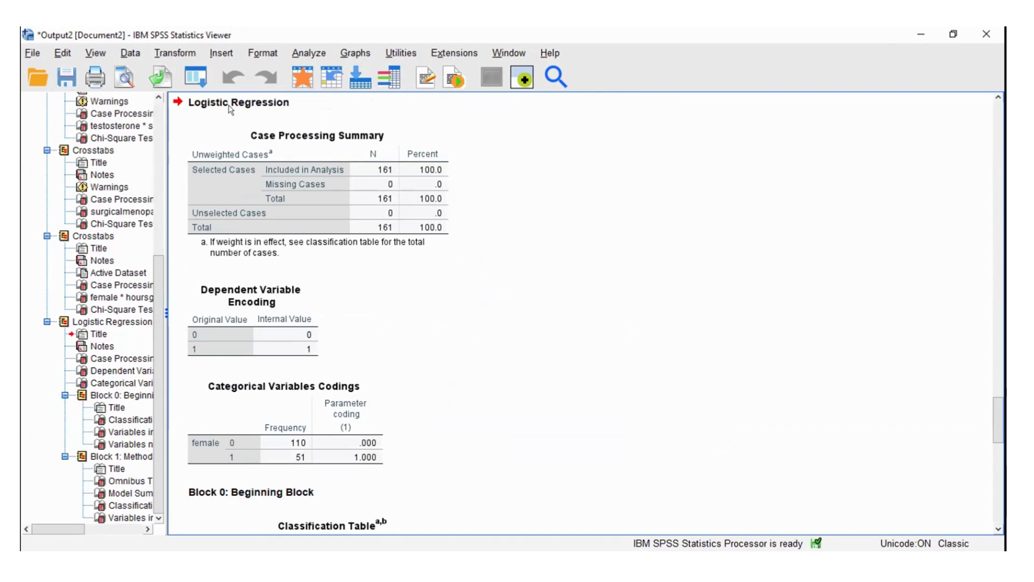
Step: Review the logistic regression output from the Case Processing Summary through to the Block 1 Variables in the Equation table
click(345, 135)
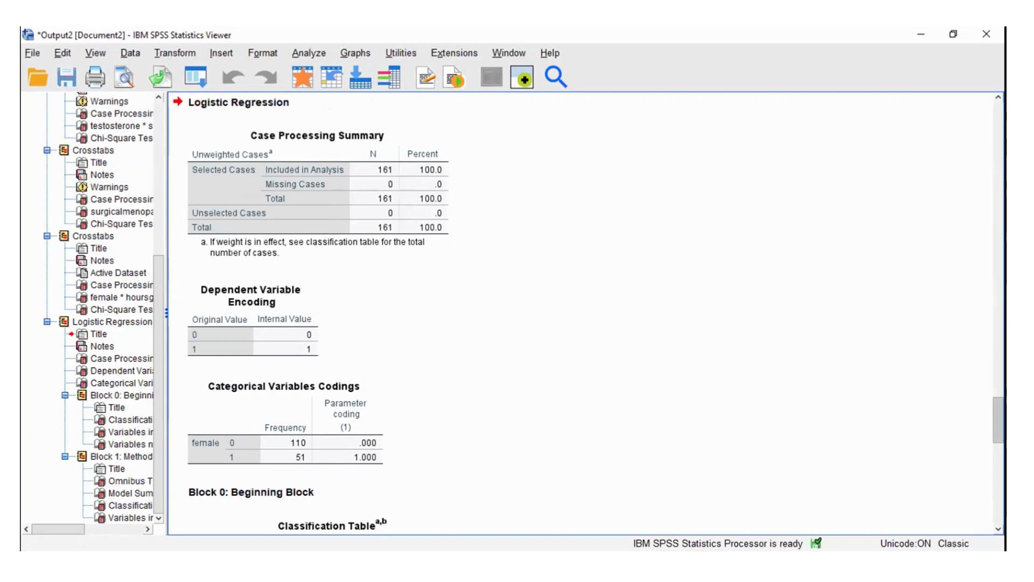
scroll(587, 313, down, 5)
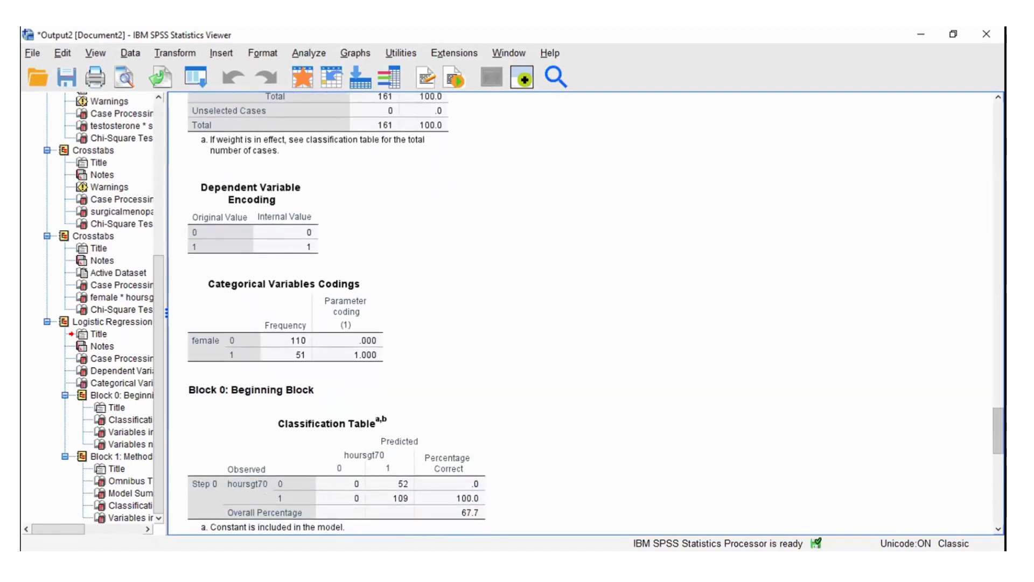
scroll(336, 313, down, 3)
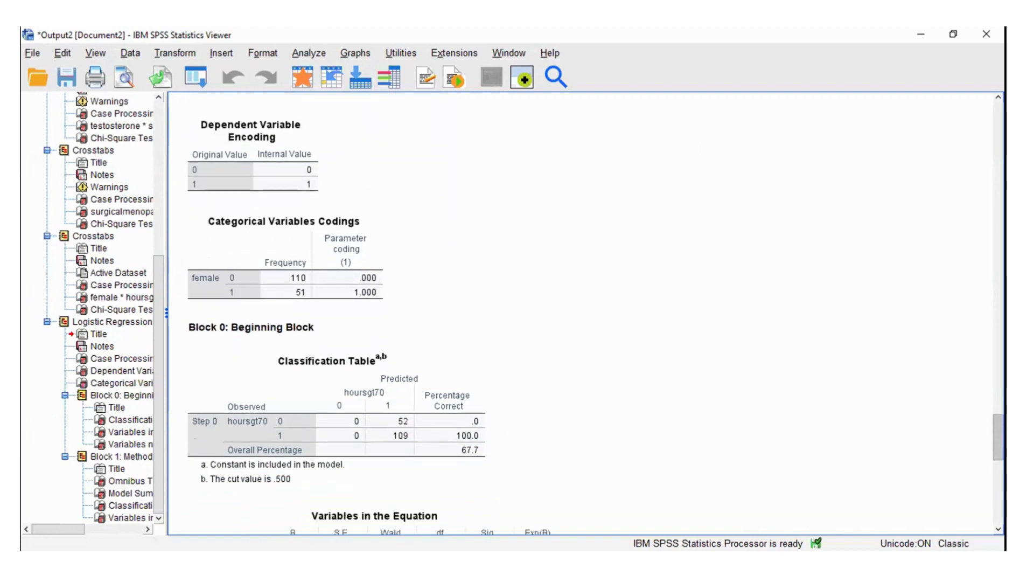
scroll(581, 312, down, 4)
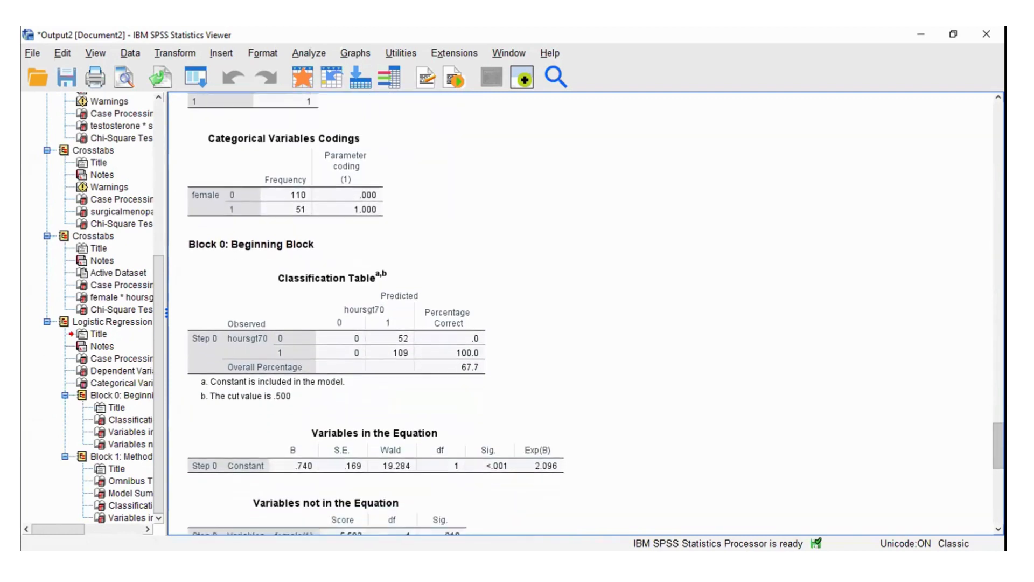
scroll(587, 312, down, 1)
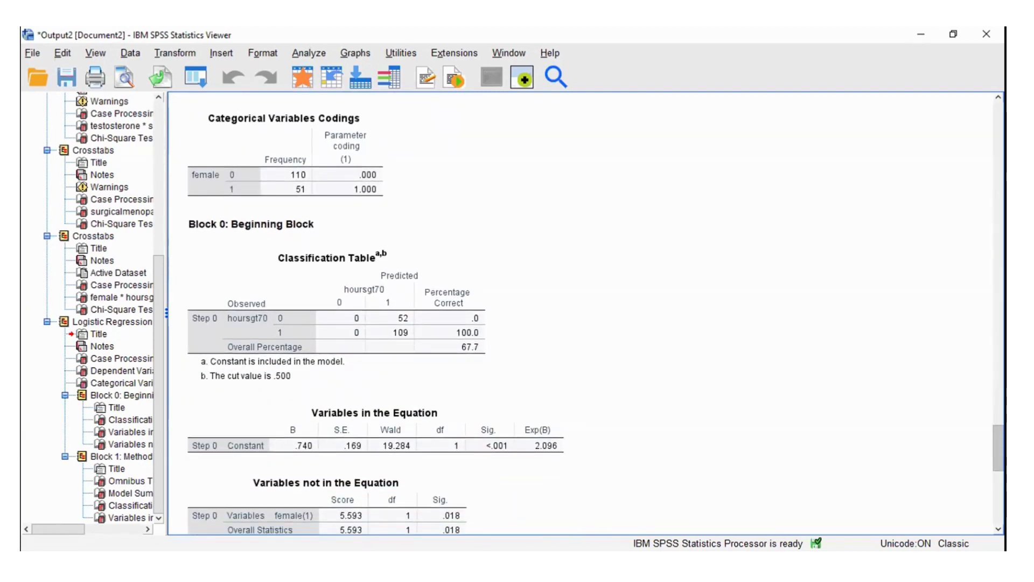
scroll(586, 313, down, 2)
scroll(587, 312, down, 6)
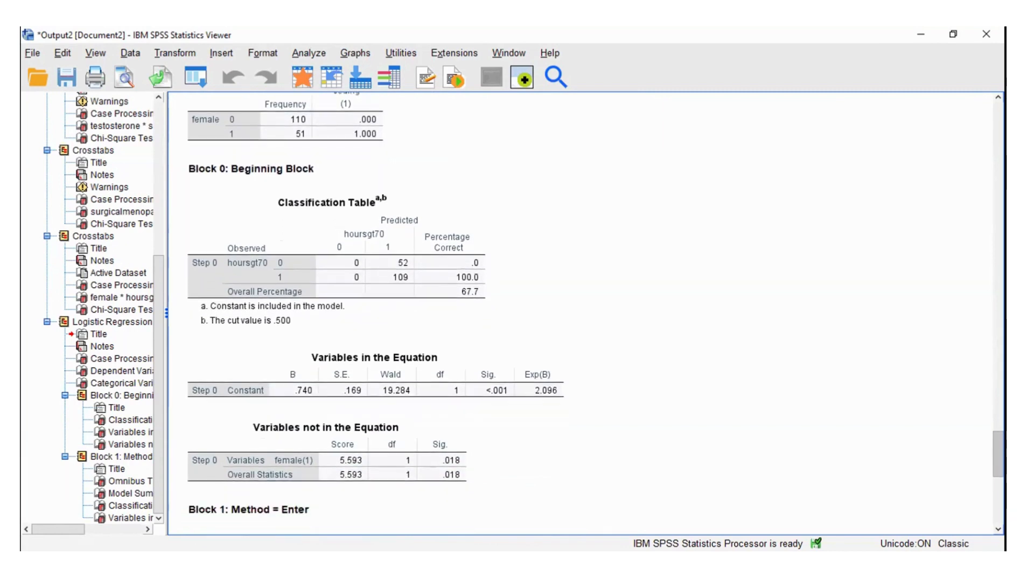
scroll(587, 312, down, 4)
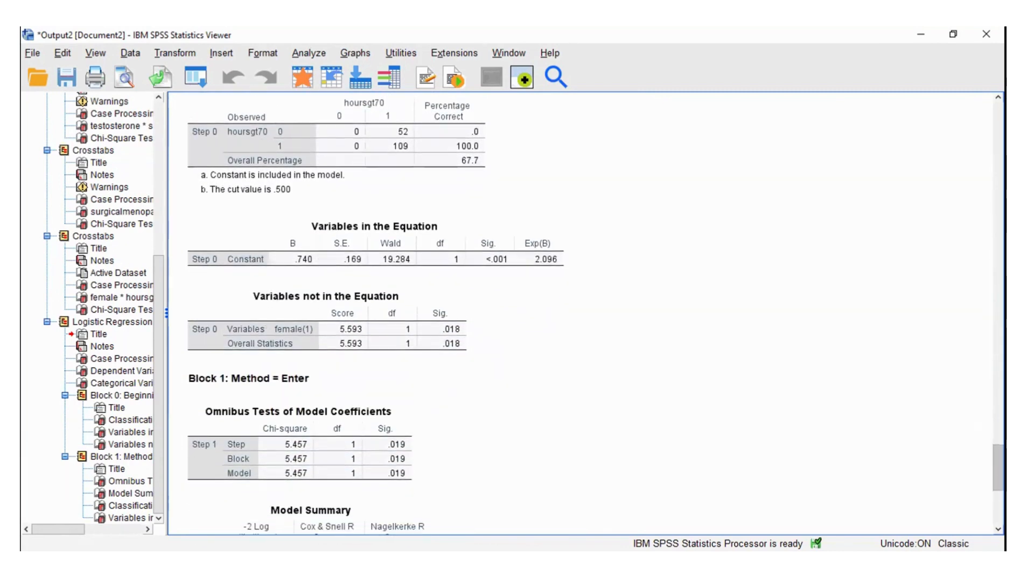
scroll(587, 313, down, 5)
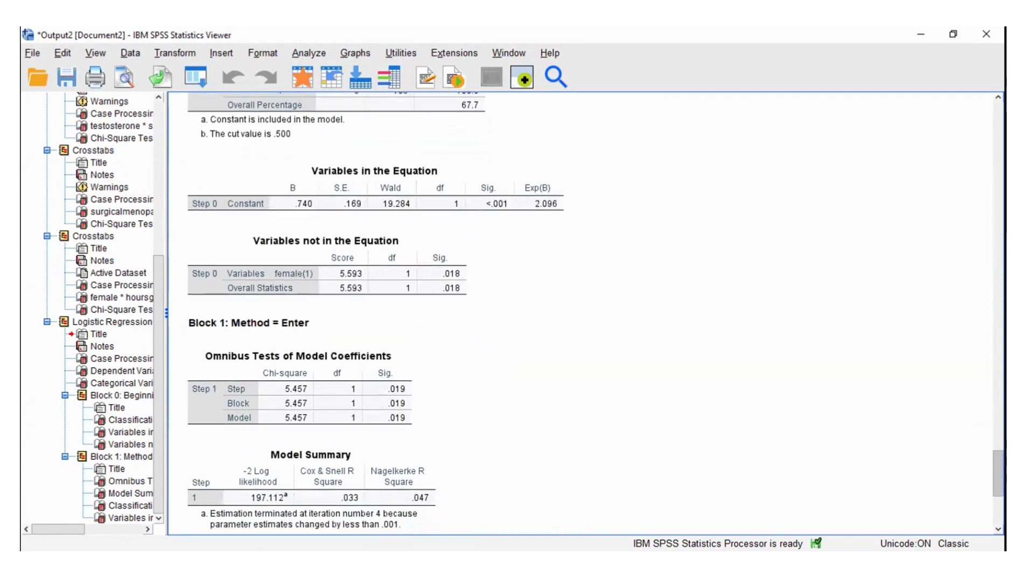
scroll(587, 312, down, 7)
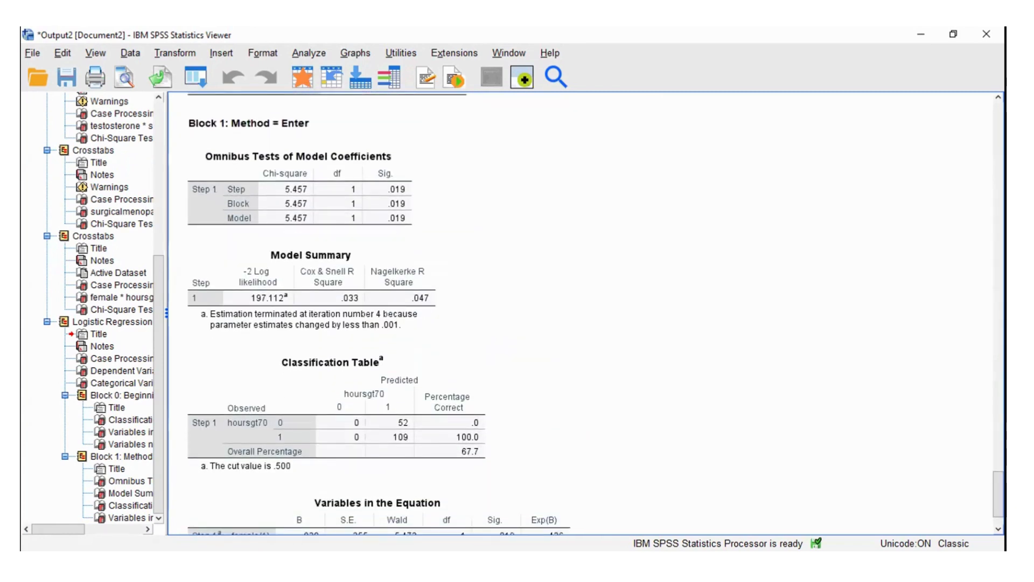
scroll(587, 313, down, 4)
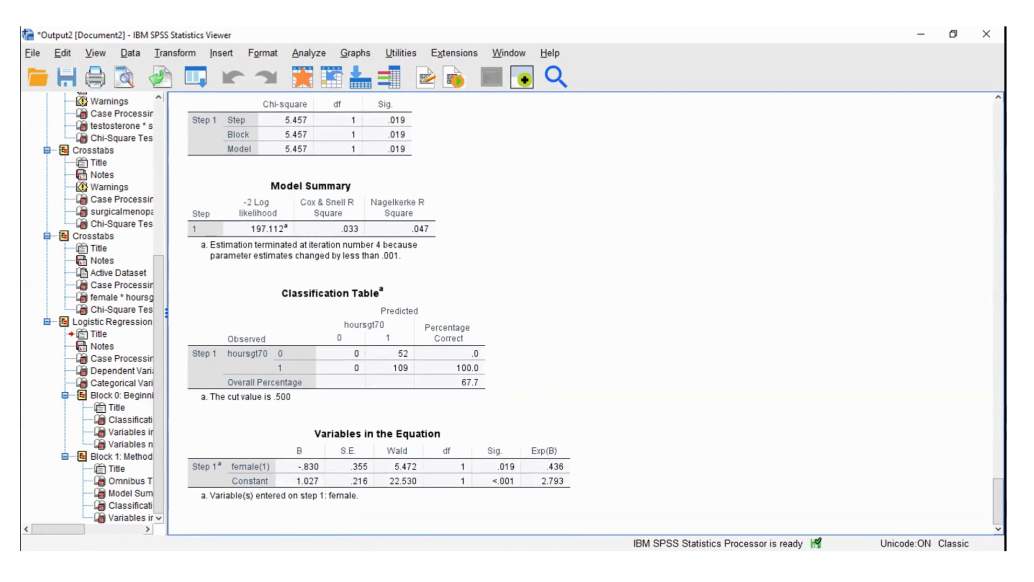